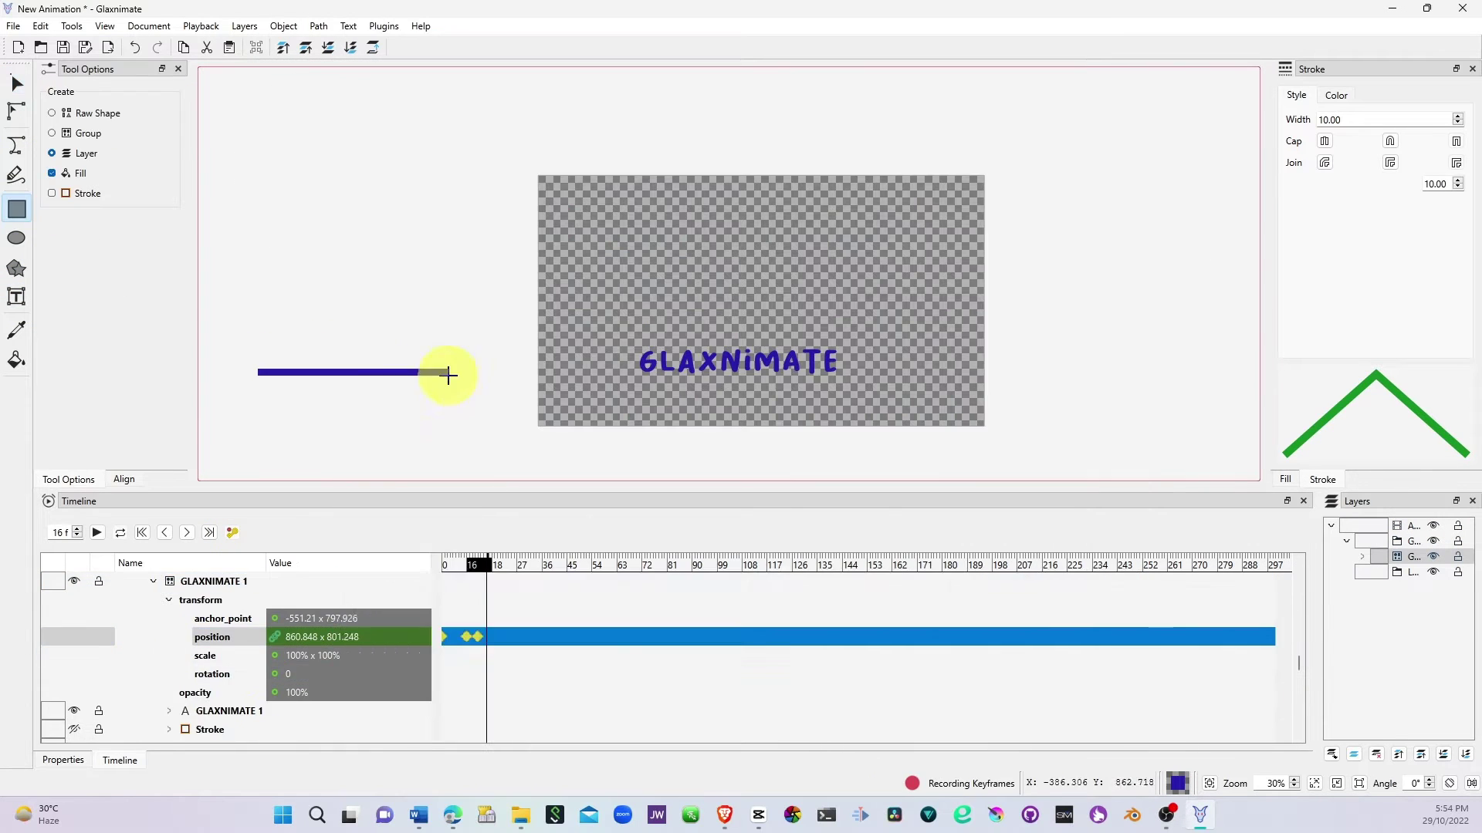
- Place the blue line under the GLAXNIMATE title and draw a cornered green stroke beside it
{"action": "left_click_drag", "start_coordinate": [447, 371], "coordinate": [866, 380]}
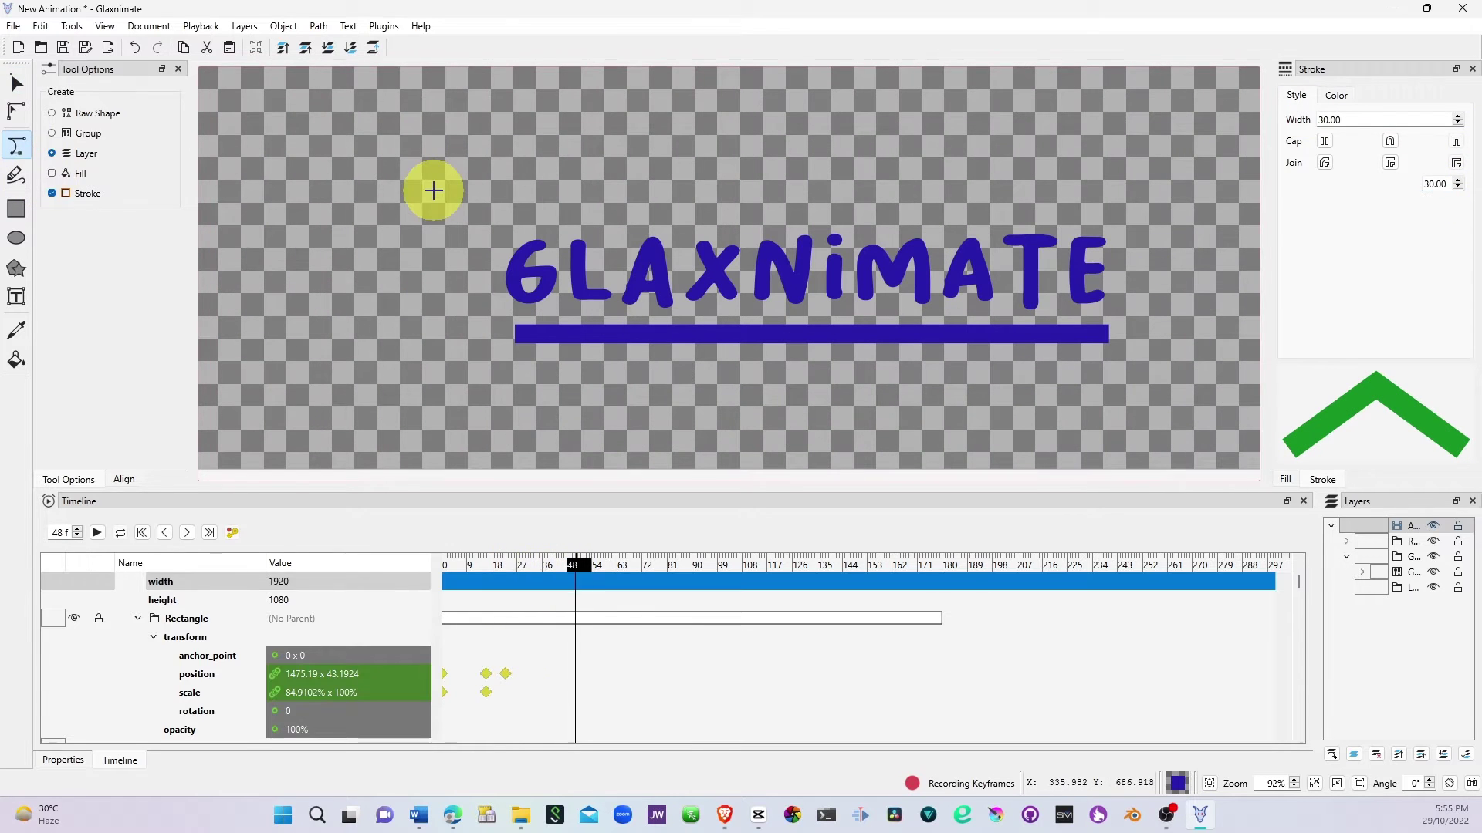
{"action": "left_click", "coordinate": [433, 191]}
{"action": "left_click", "coordinate": [1207, 189]}
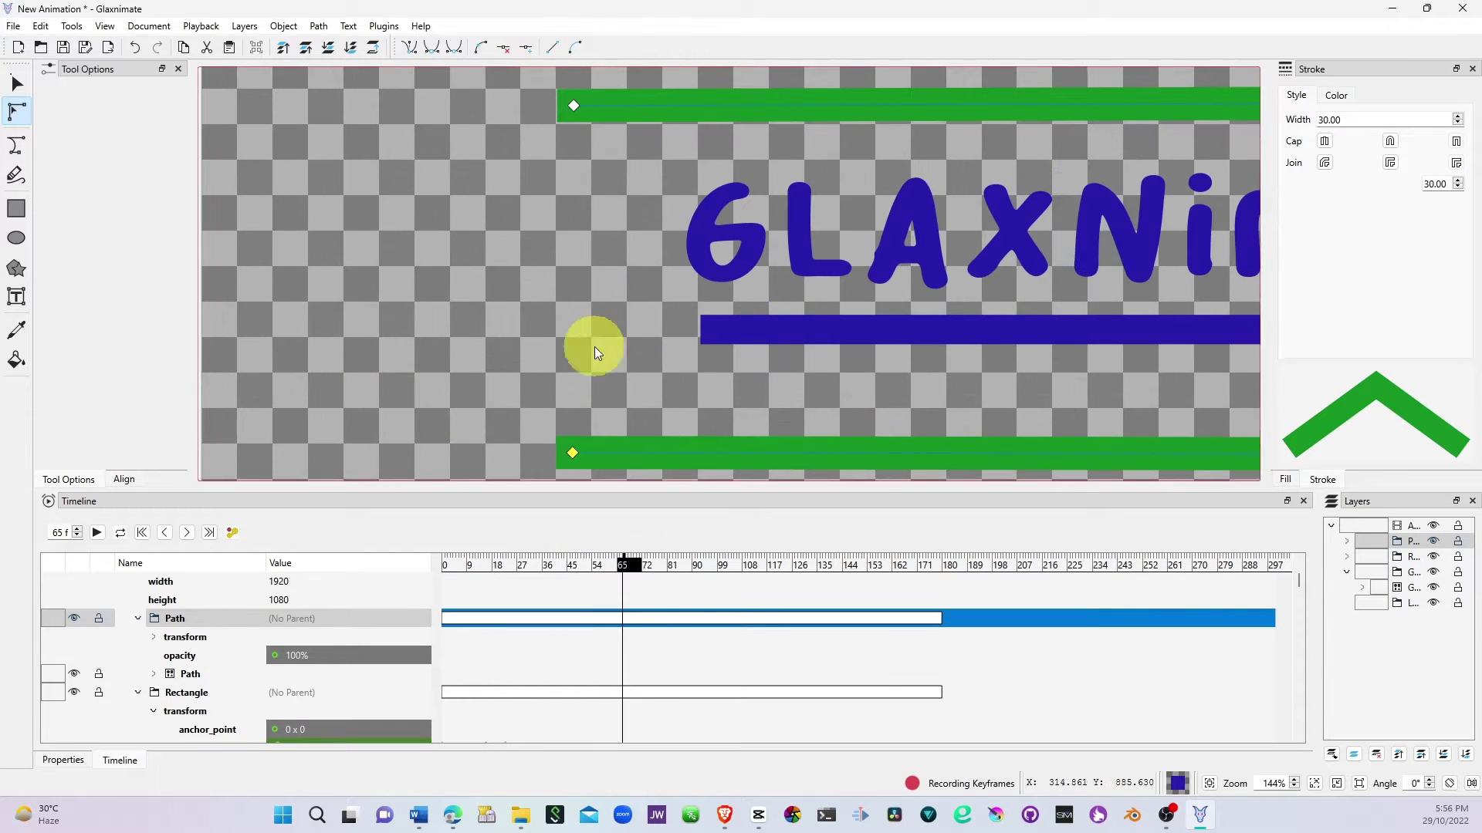
- Set the selected scale keyframe to Ease, then bring up the project bin's add-content menu
{"action": "right_click", "coordinate": [372, 712]}
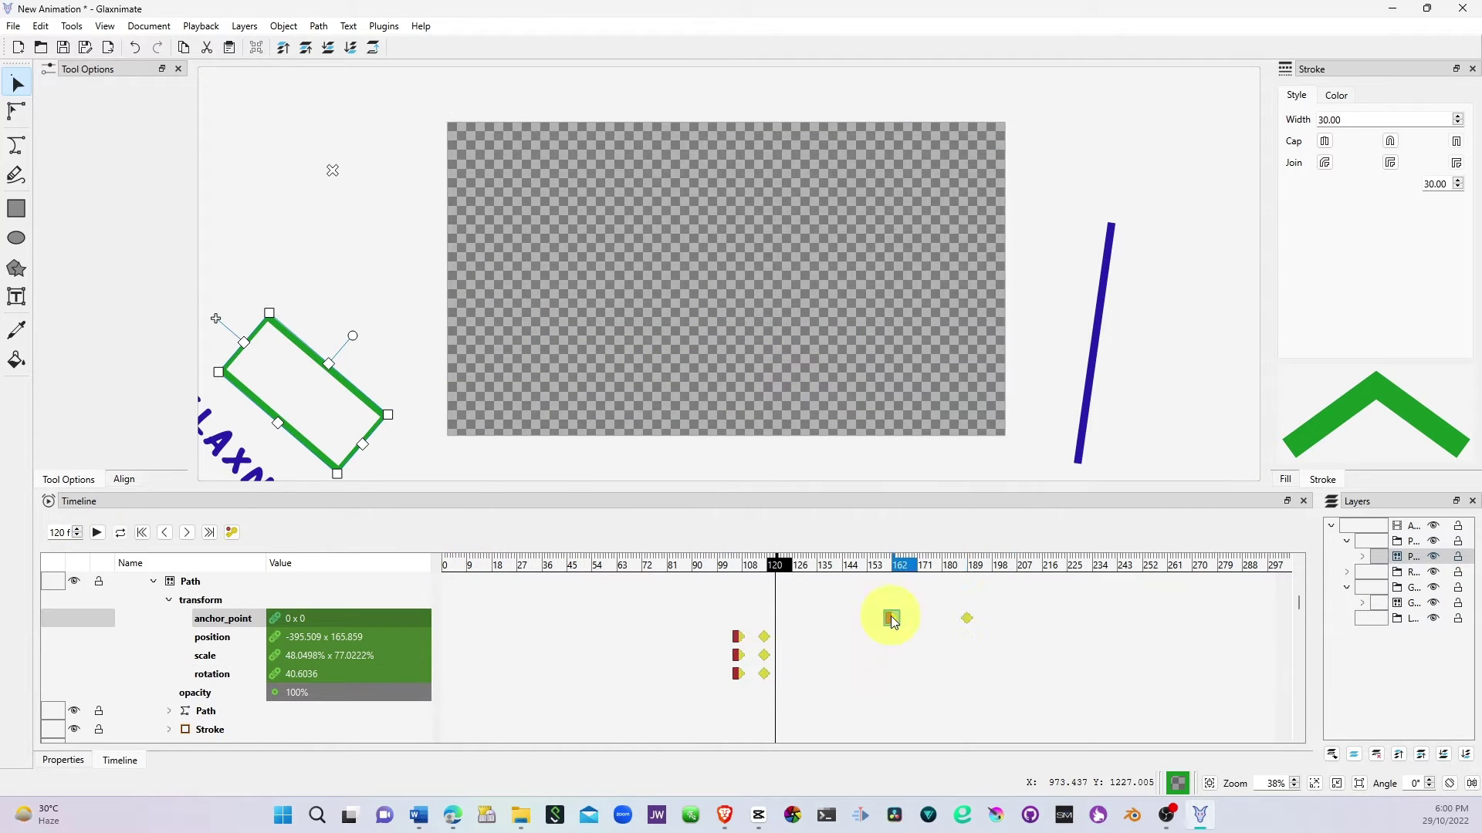
{"action": "right_click", "coordinate": [966, 674]}
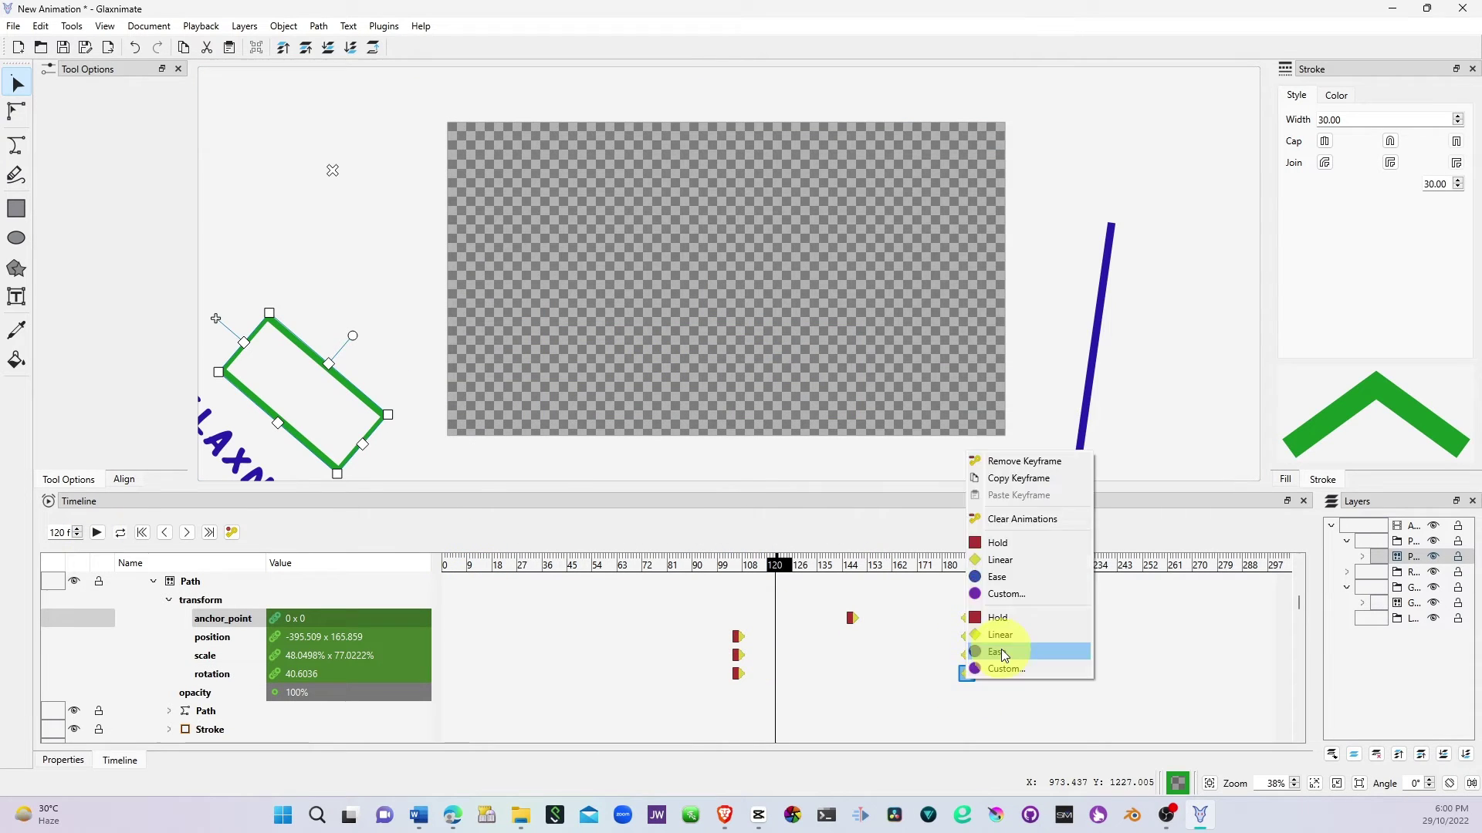
{"action": "left_click", "coordinate": [1001, 652]}
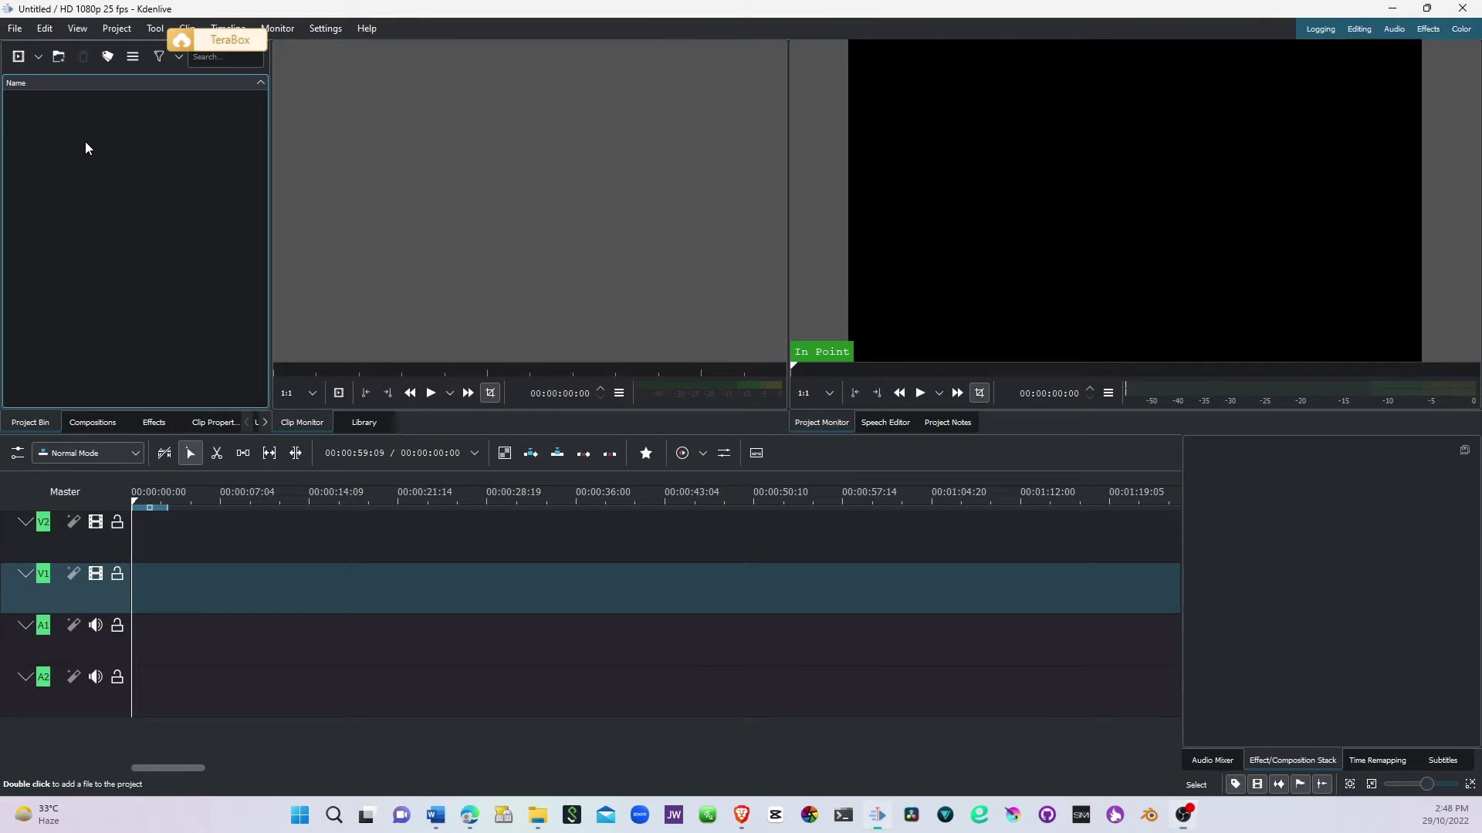
{"action": "right_click", "coordinate": [85, 141]}
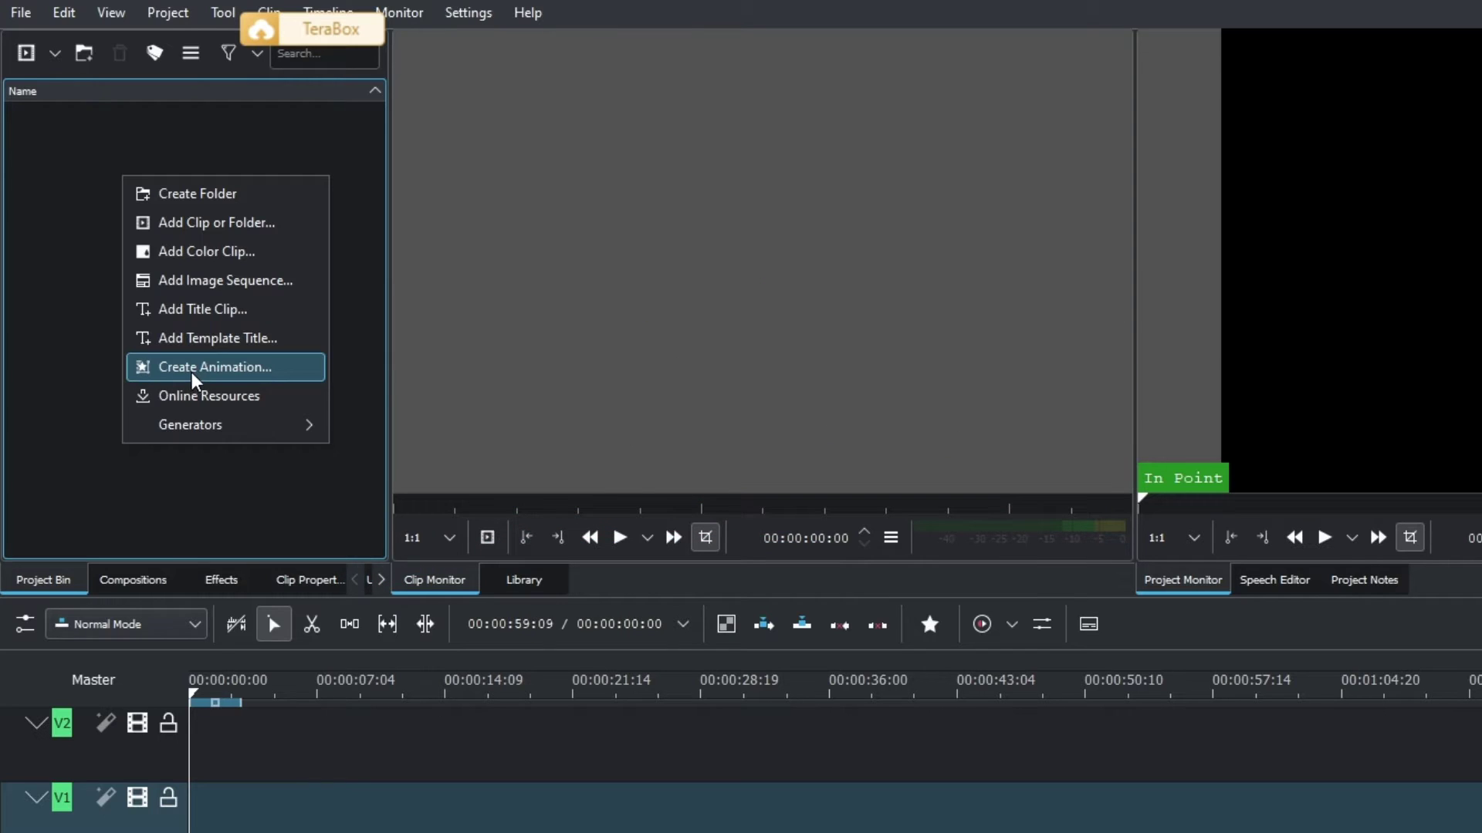
- Dismiss the Project Bin context menu so the empty bin and timeline show
{"action": "left_click", "coordinate": [78, 347]}
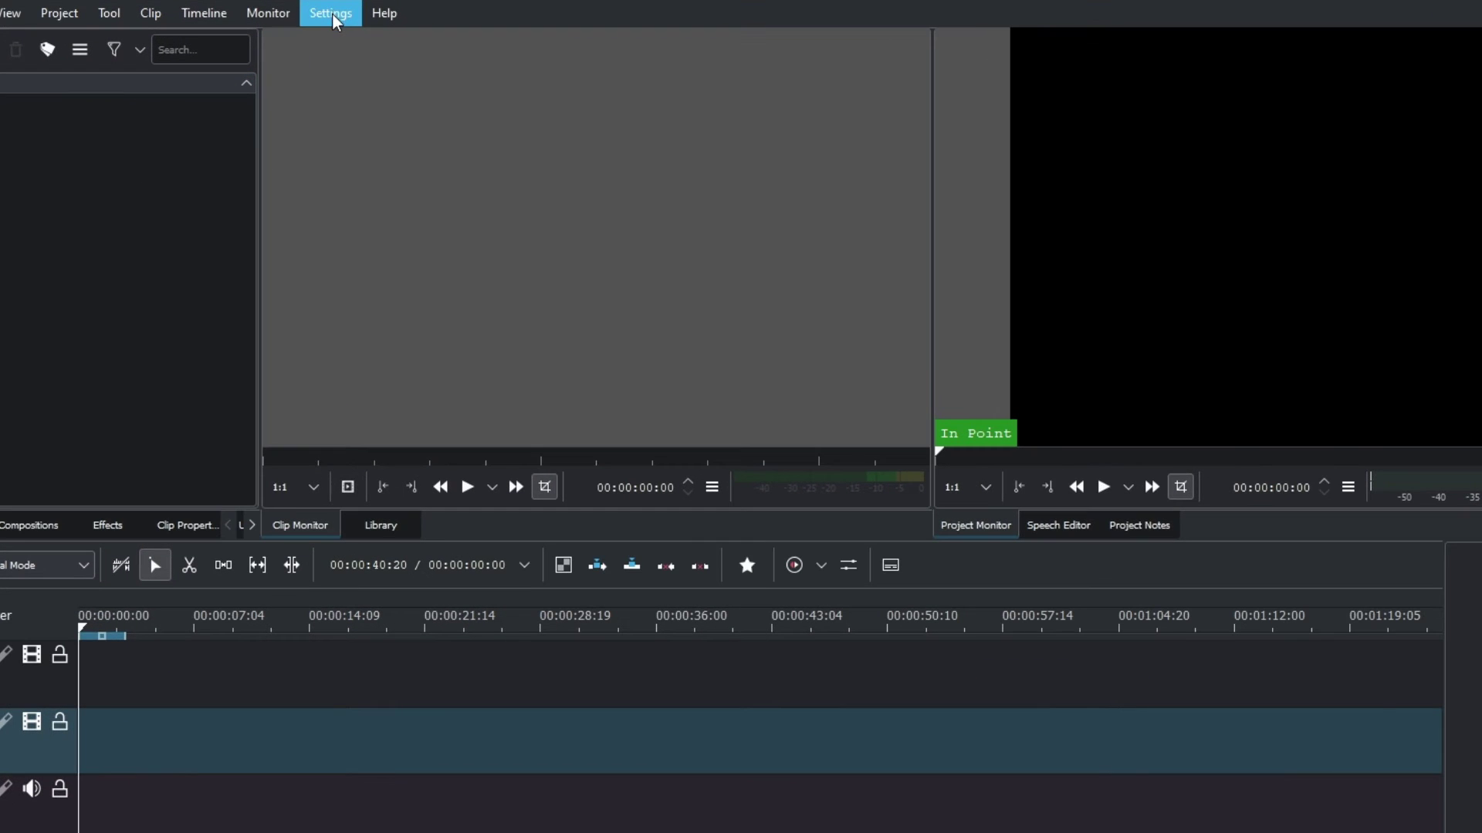
- Open Settings > Configure Kdenlive and show the Environment page with FFmpeg, FFplay, FFprobe and Melt paths
{"action": "left_click", "coordinate": [334, 17]}
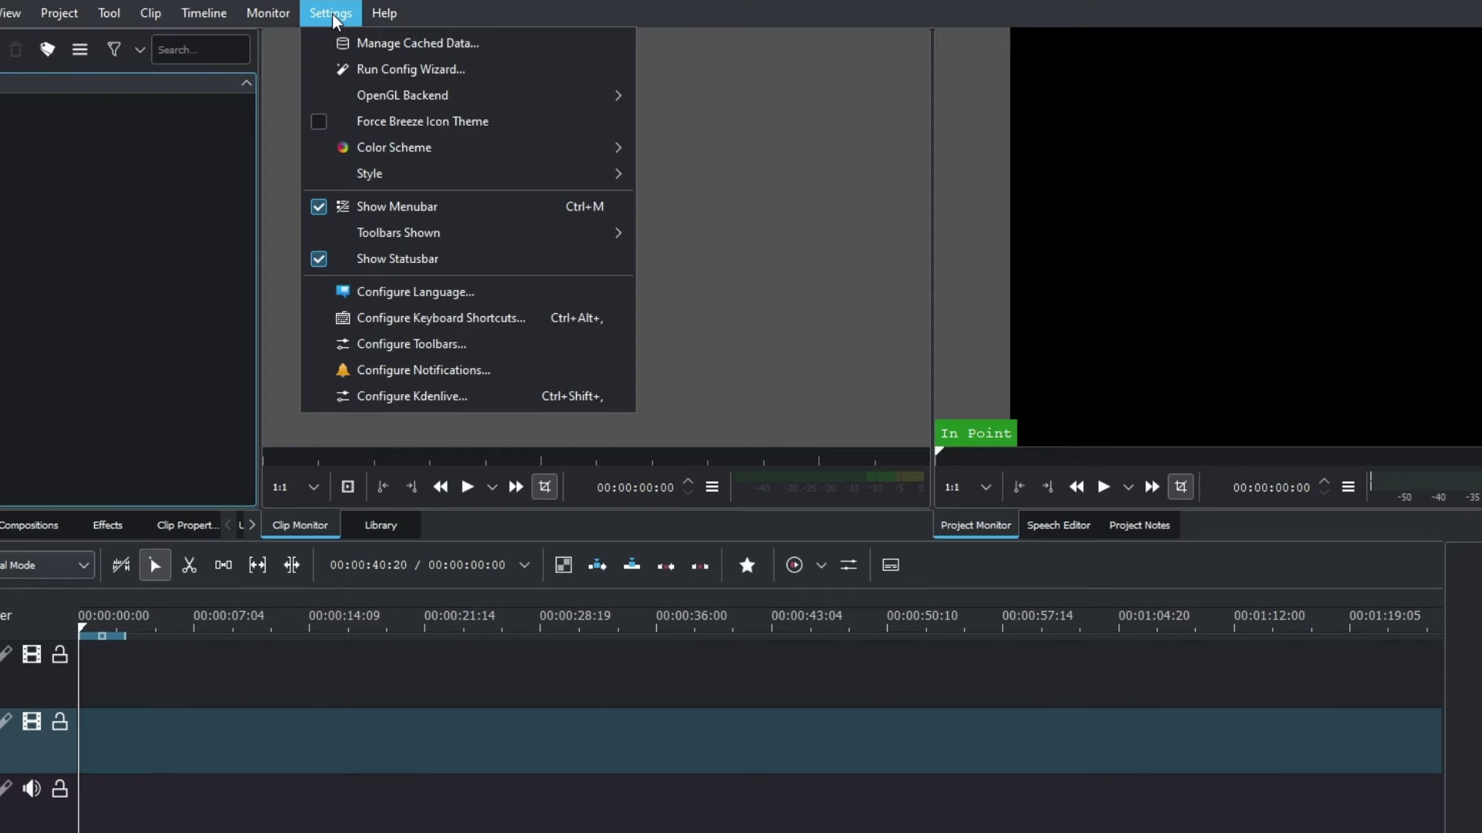
{"action": "left_click", "coordinate": [411, 398]}
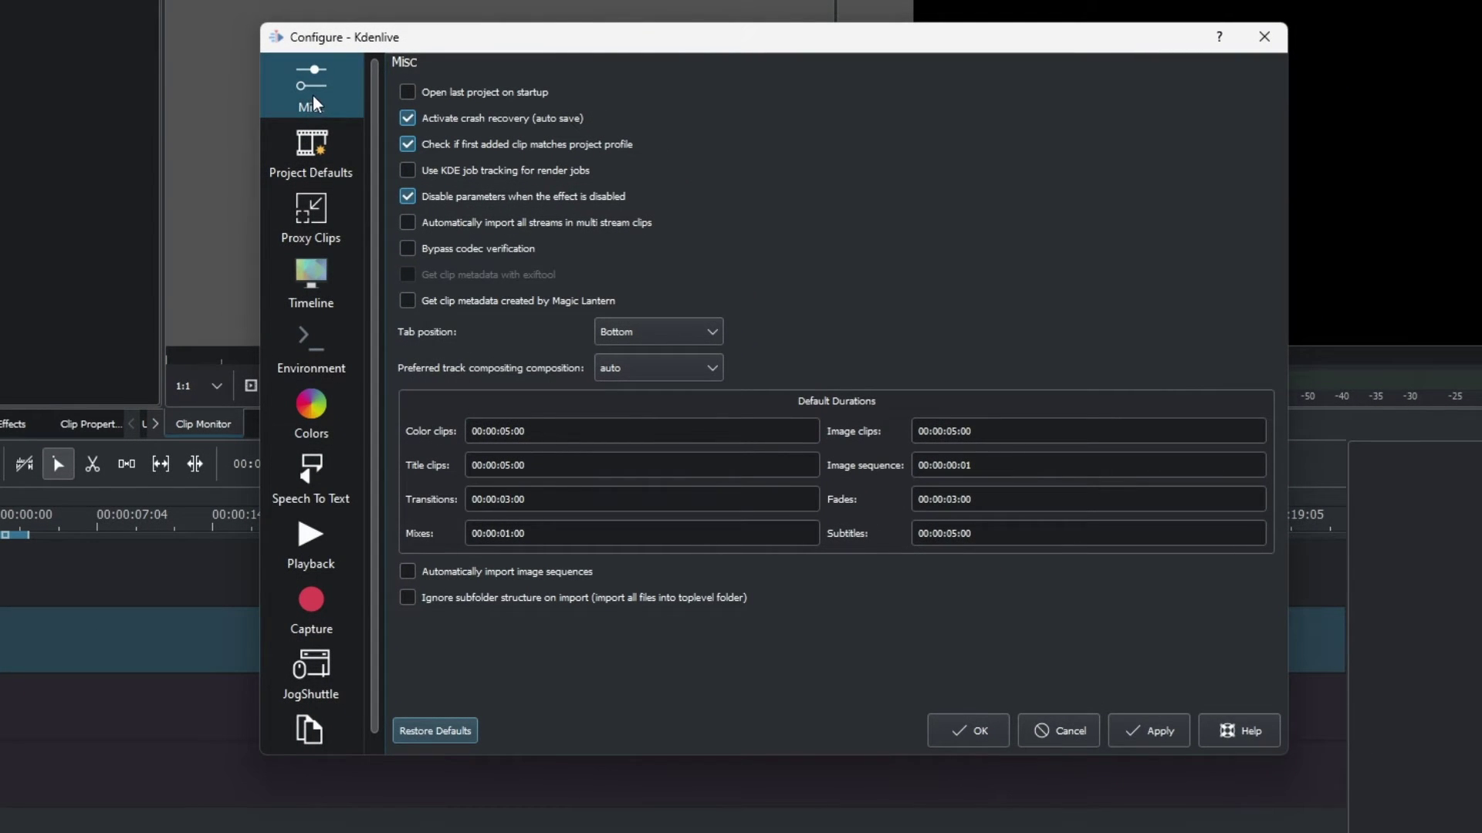
{"action": "left_click", "coordinate": [312, 363]}
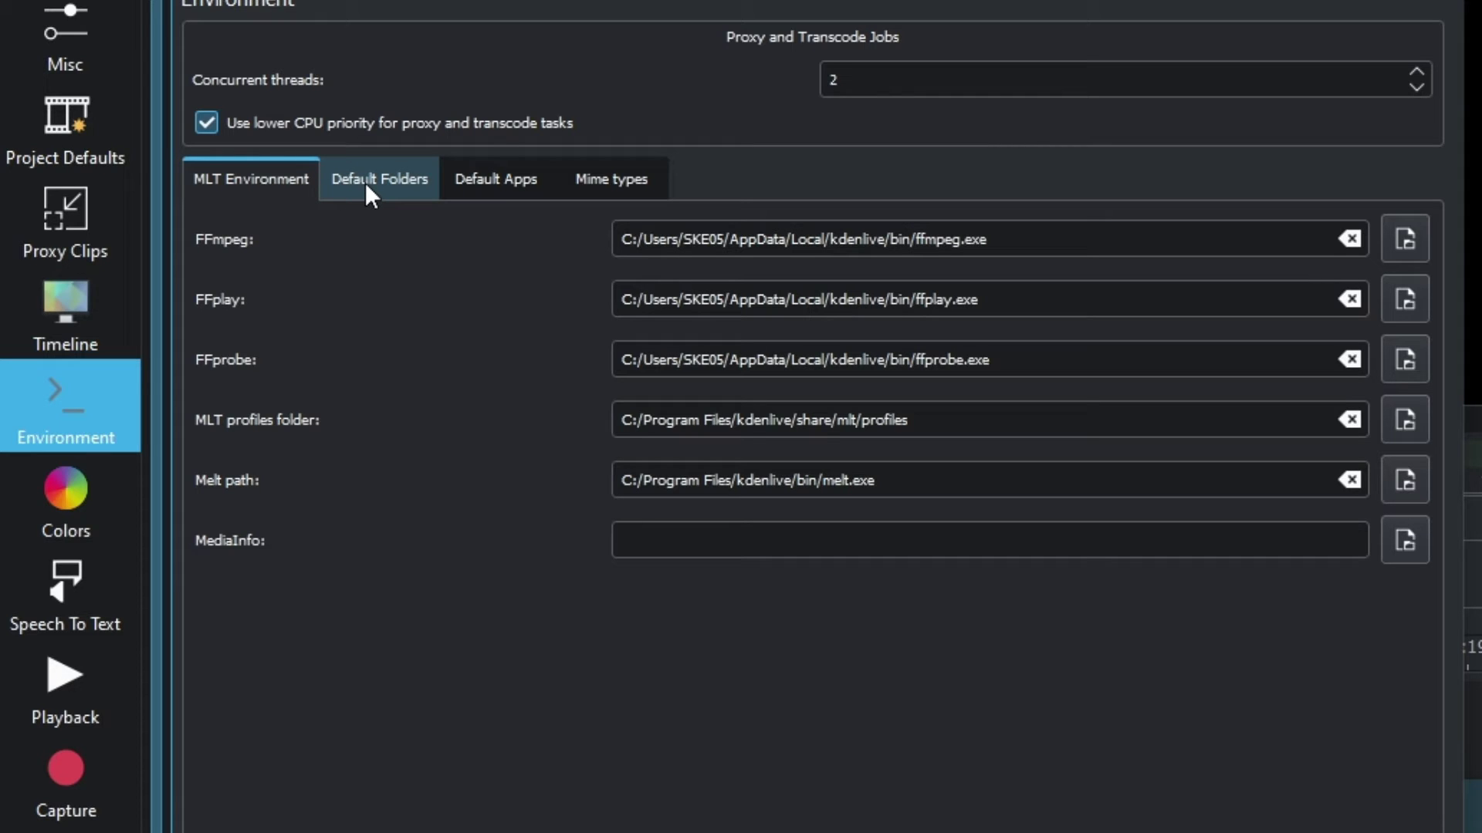
- On the Default Apps tab, open the Change dialog for the Animation editing (glaxnimate.exe) path
{"action": "left_click", "coordinate": [500, 185]}
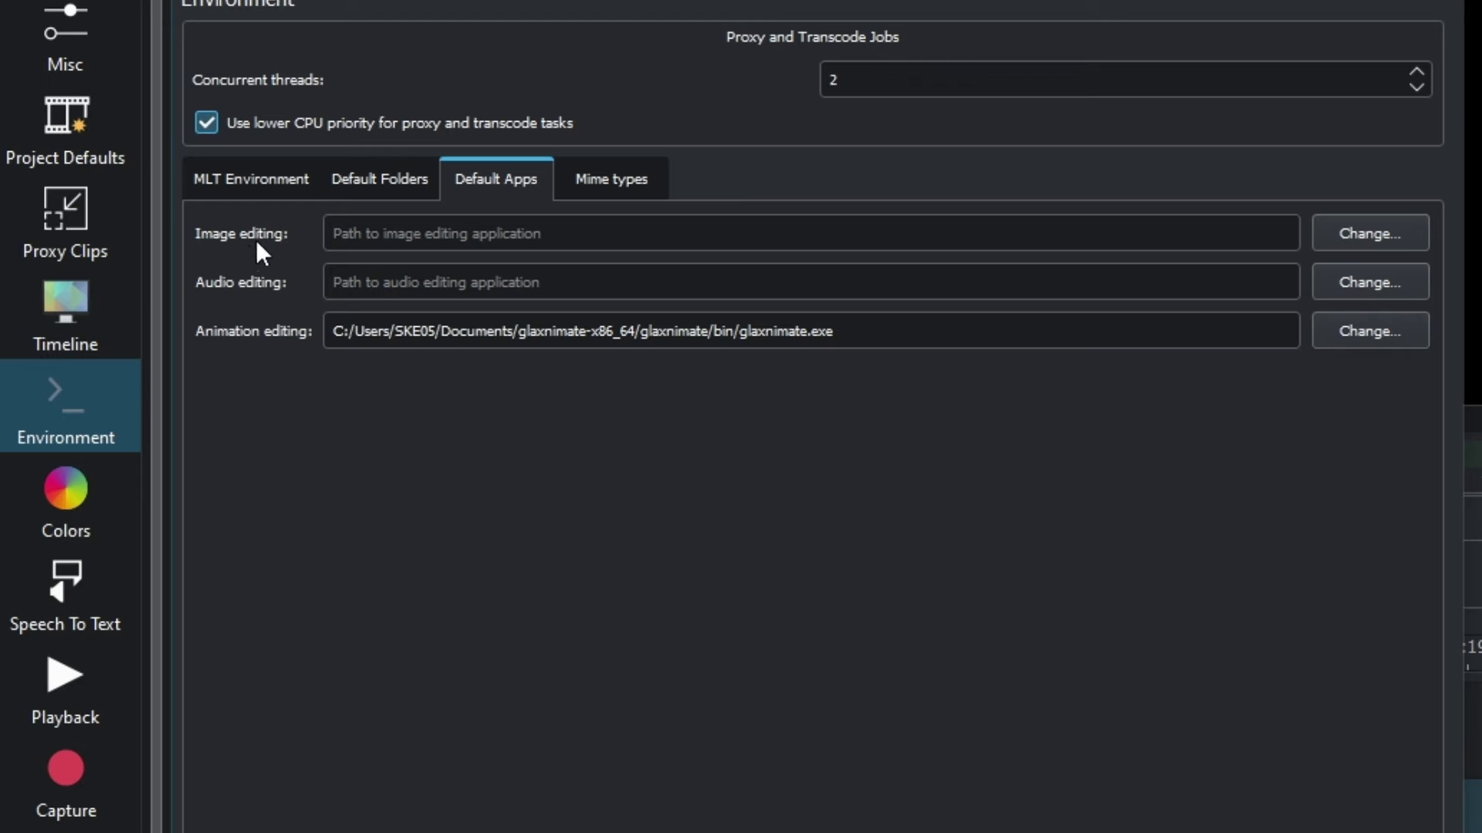
{"action": "left_click", "coordinate": [400, 233]}
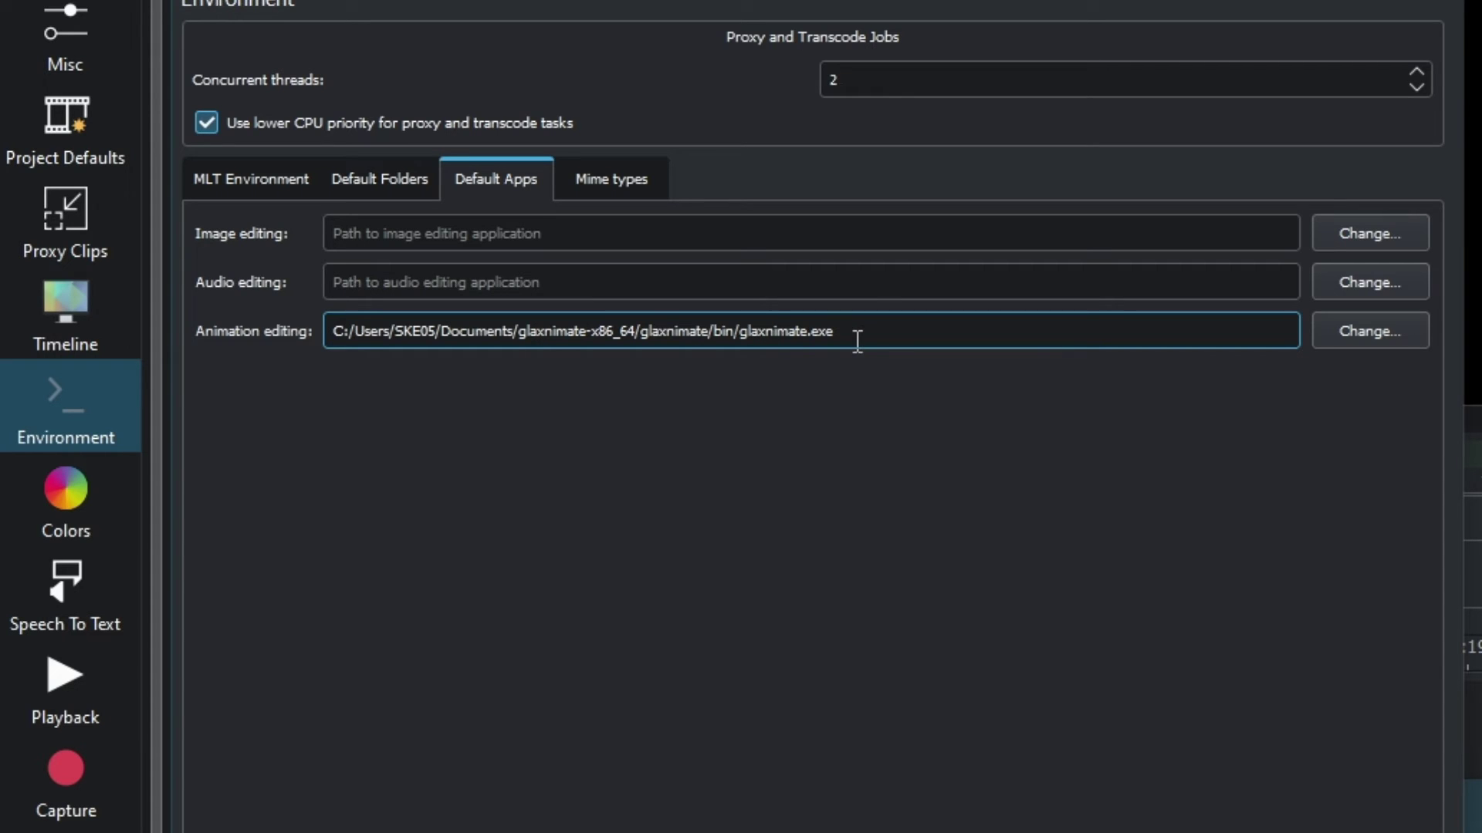
{"action": "left_click", "coordinate": [1342, 343]}
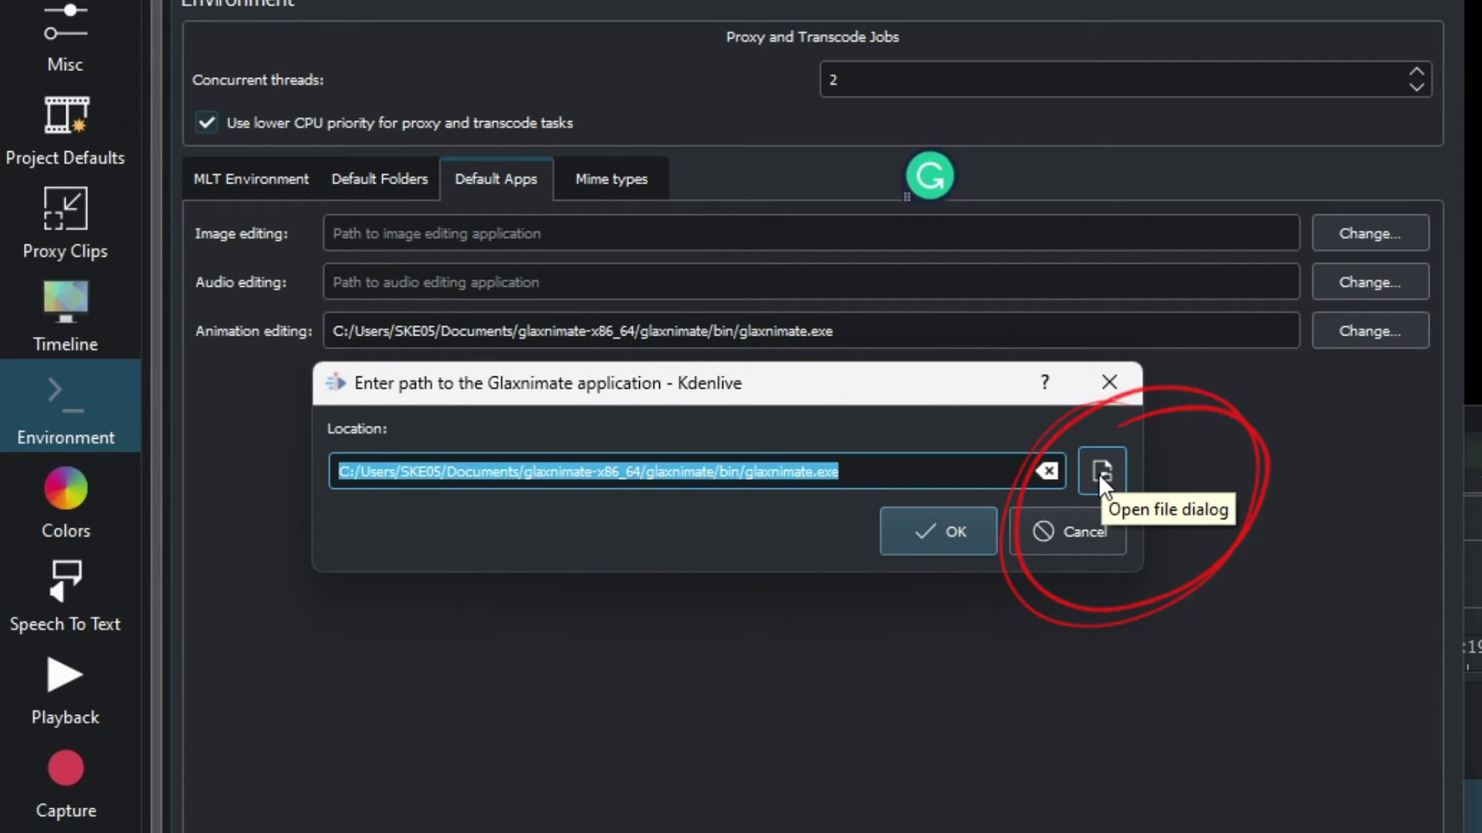
- Browse to Documents\glaxnimate-x86_64\glaxnimate\bin and select the glaxnimate application file
{"action": "left_click", "coordinate": [1098, 474]}
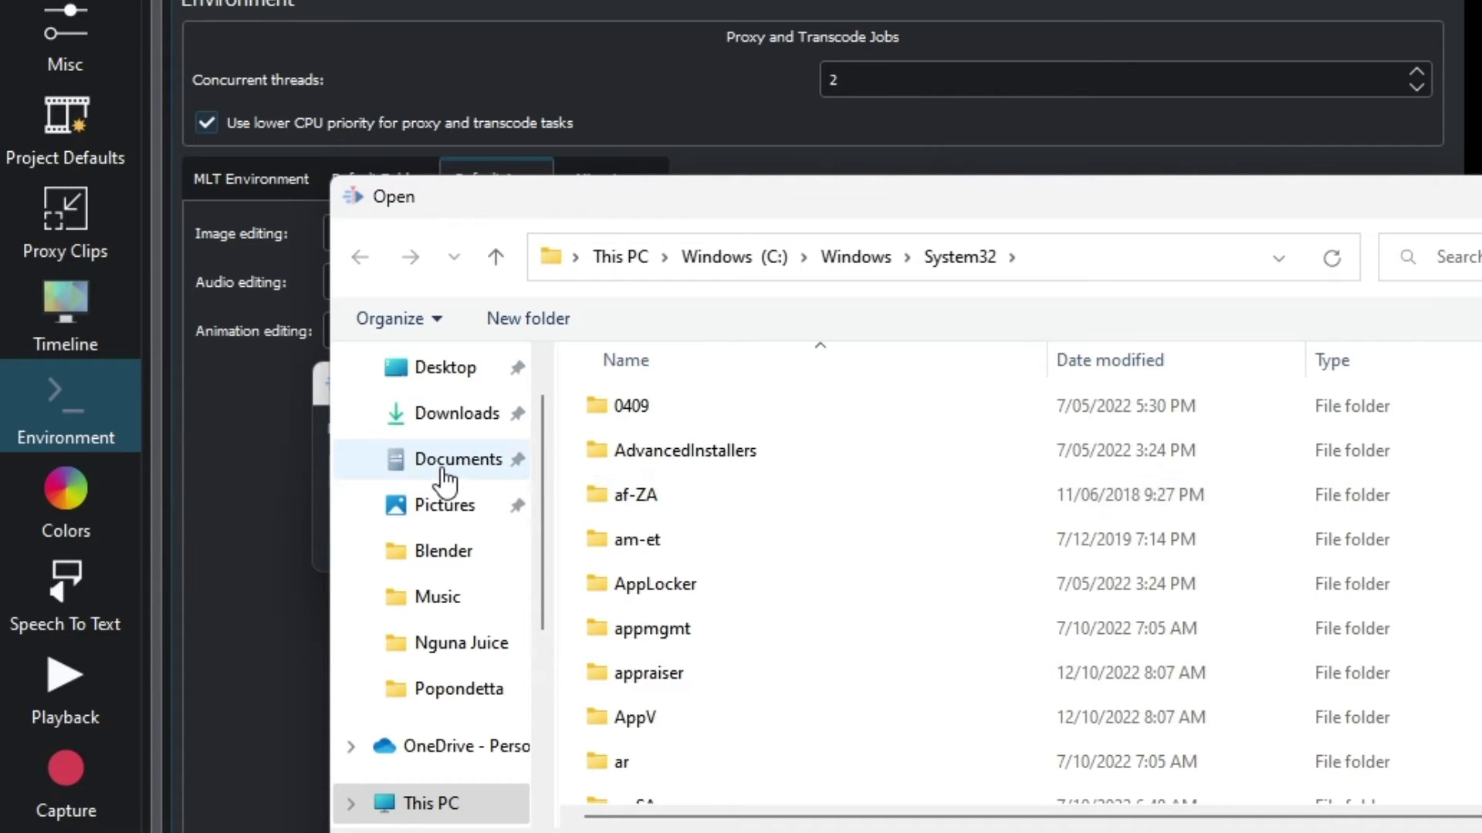
{"action": "left_click", "coordinate": [441, 473]}
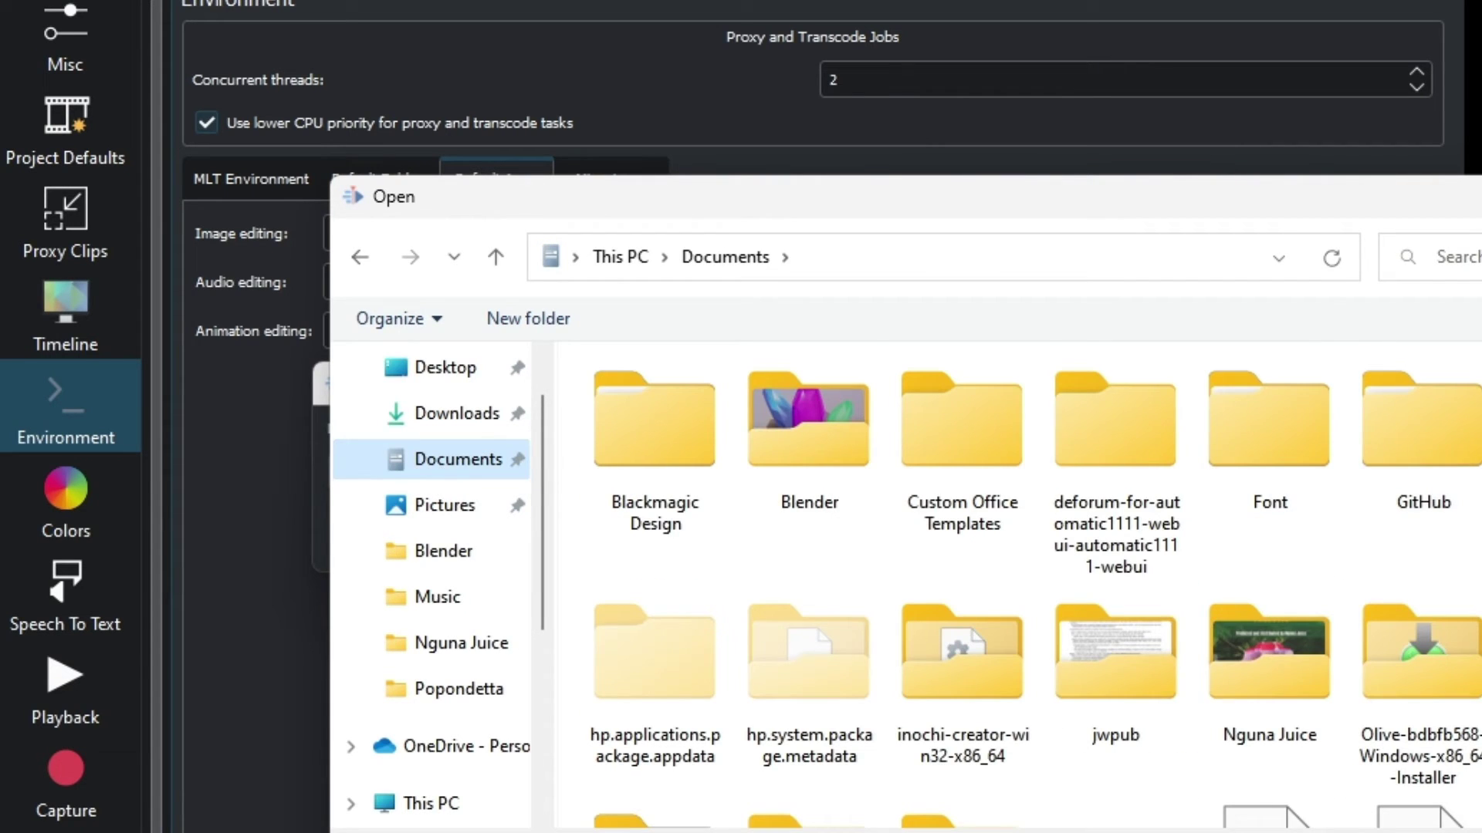
{"action": "double_click", "coordinate": [1478, 428]}
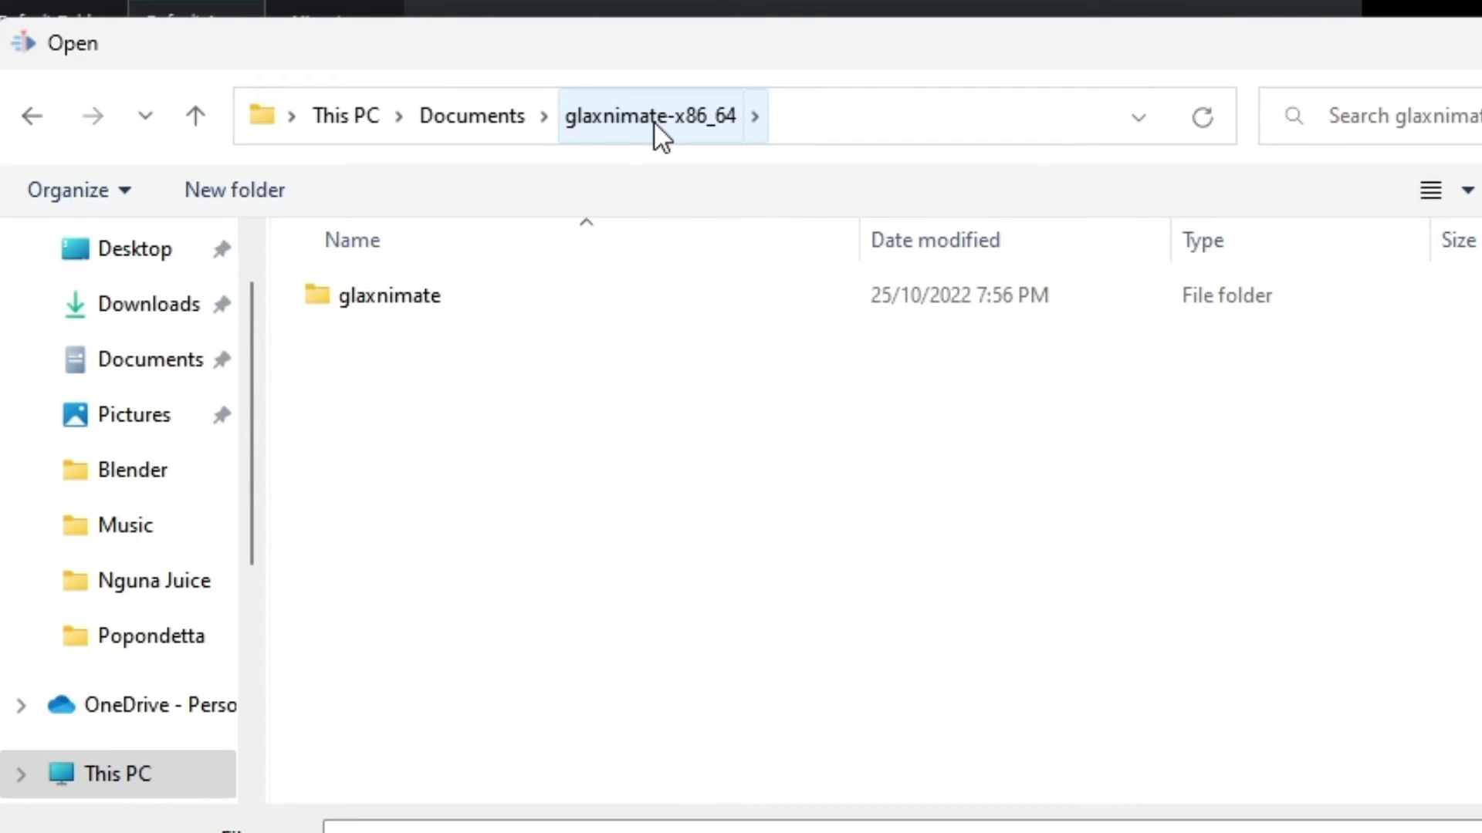
{"action": "double_click", "coordinate": [410, 302]}
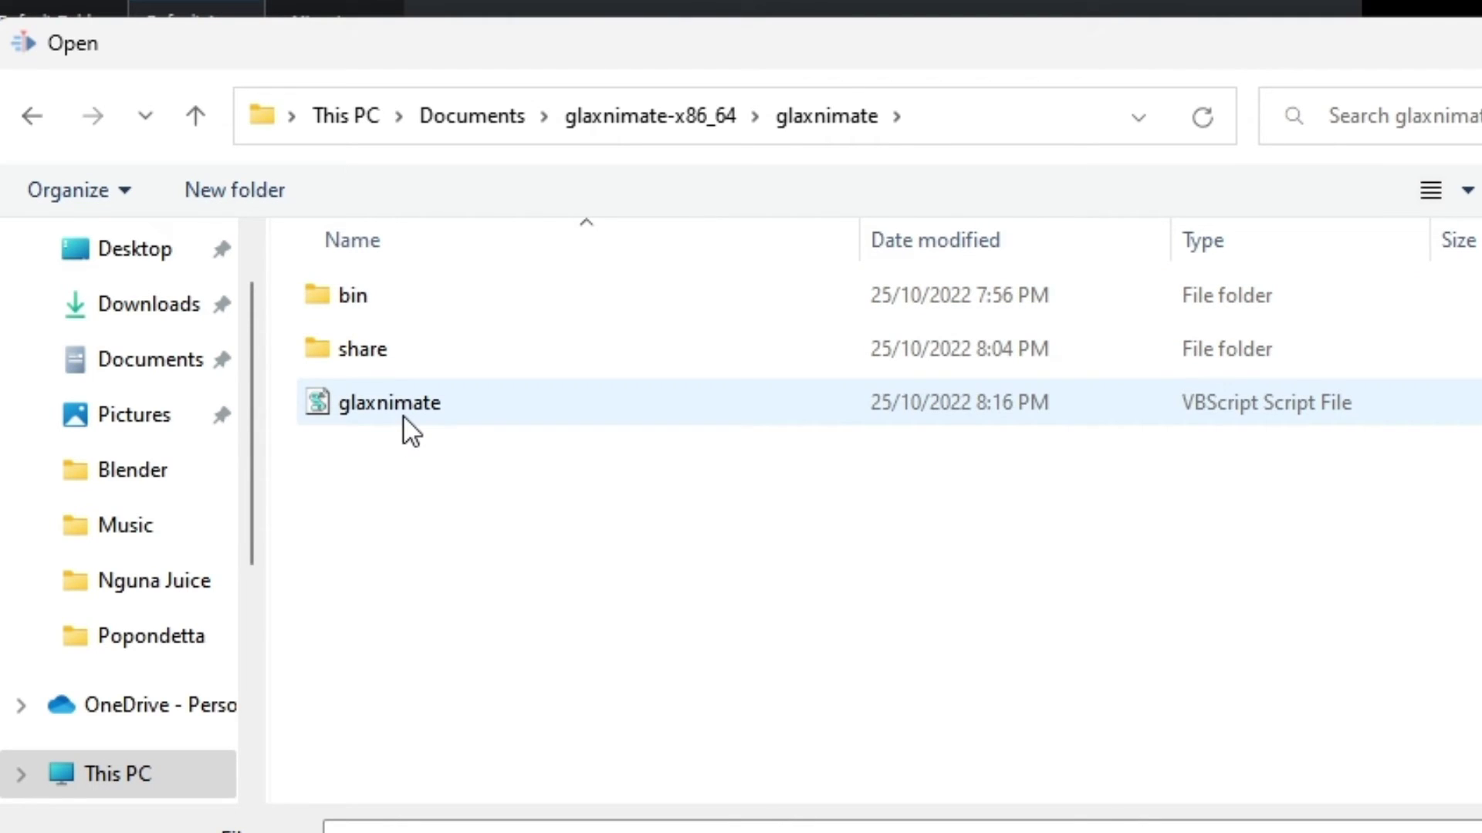
{"action": "double_click", "coordinate": [355, 301]}
{"action": "scroll", "coordinate": [465, 474], "scroll_direction": "down", "scroll_amount": 3}
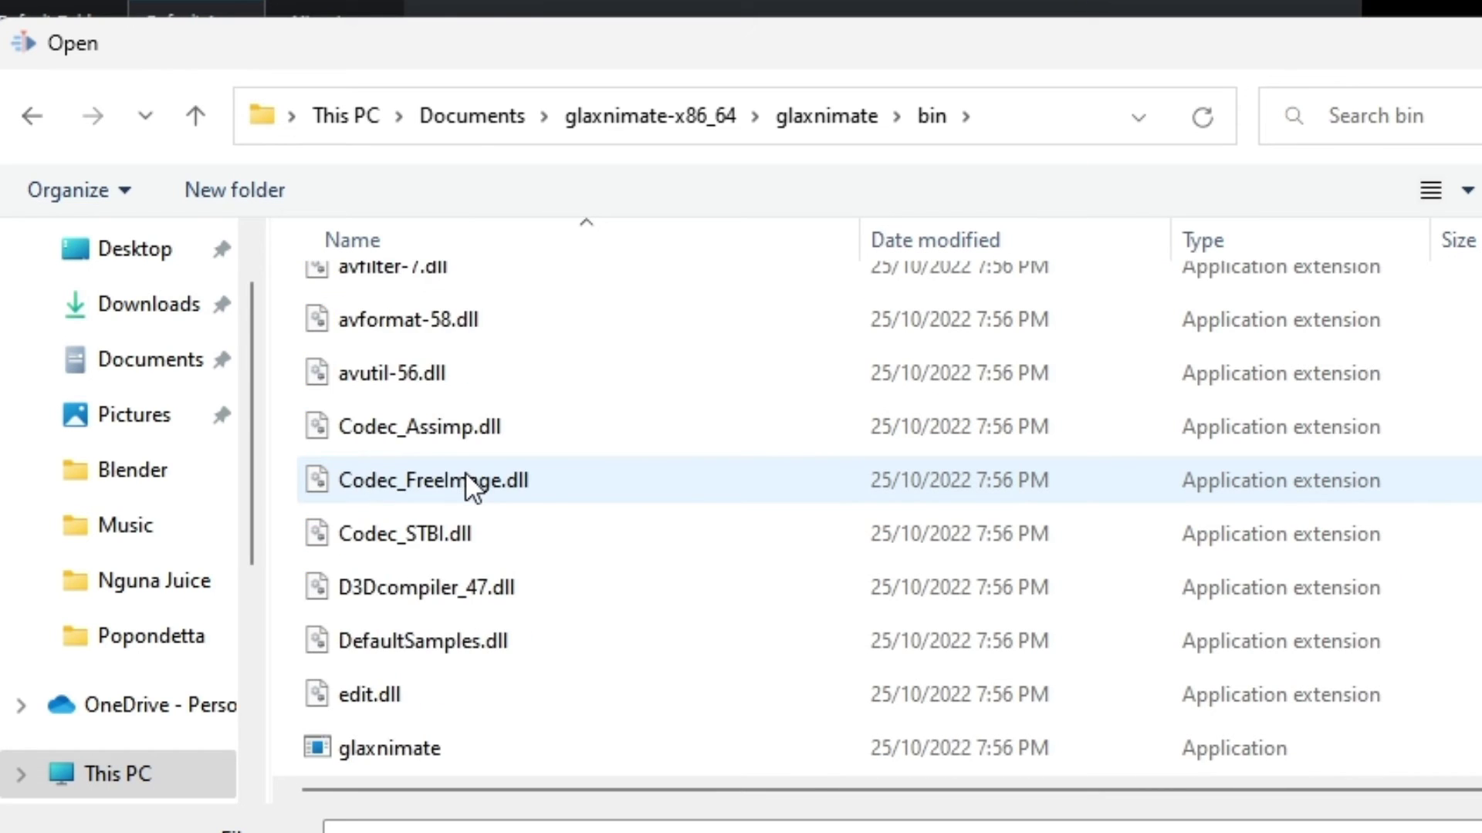
{"action": "scroll", "coordinate": [464, 471], "scroll_direction": "down", "scroll_amount": 2}
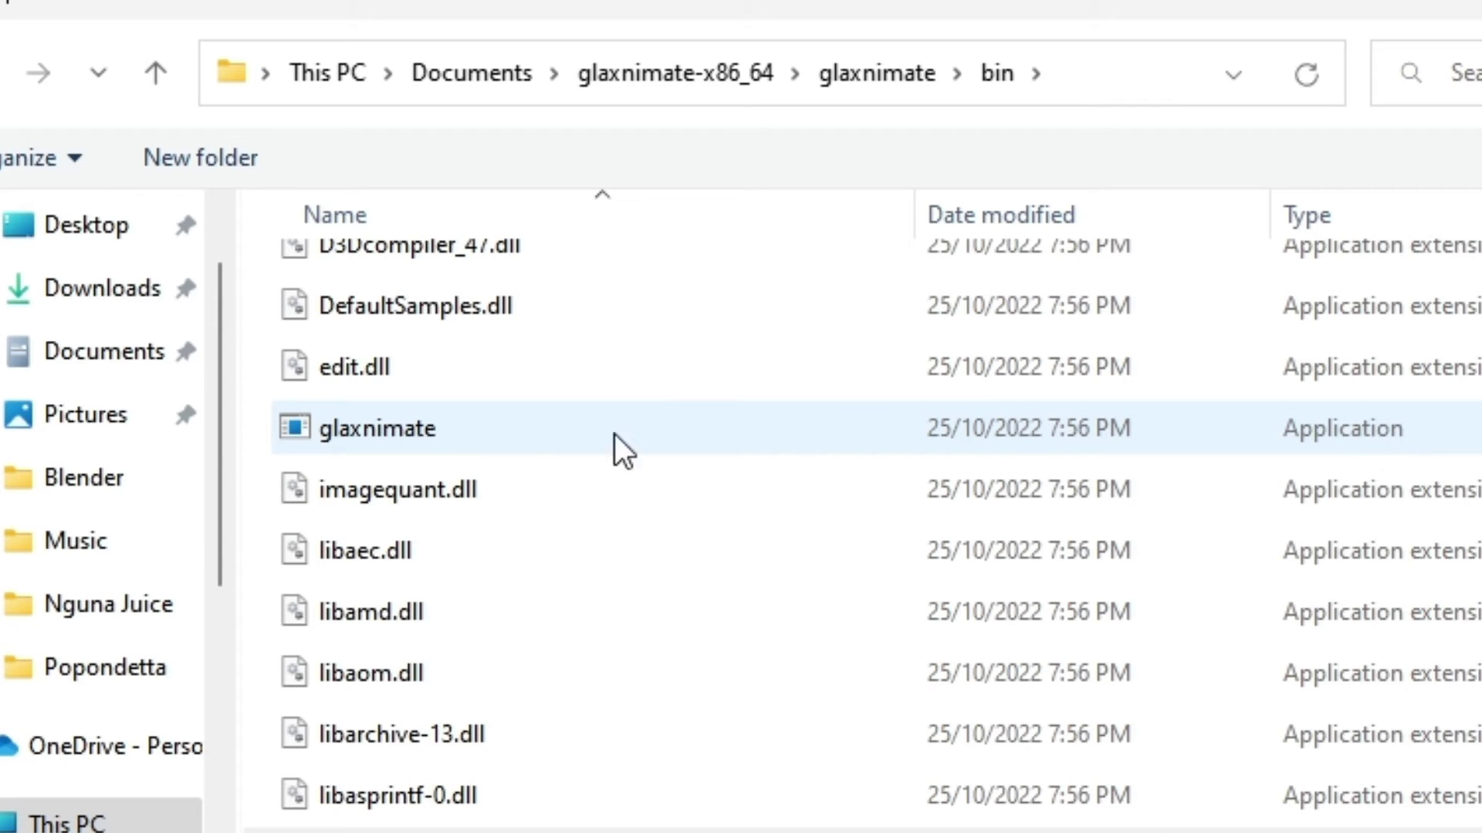
{"action": "left_click", "coordinate": [417, 428]}
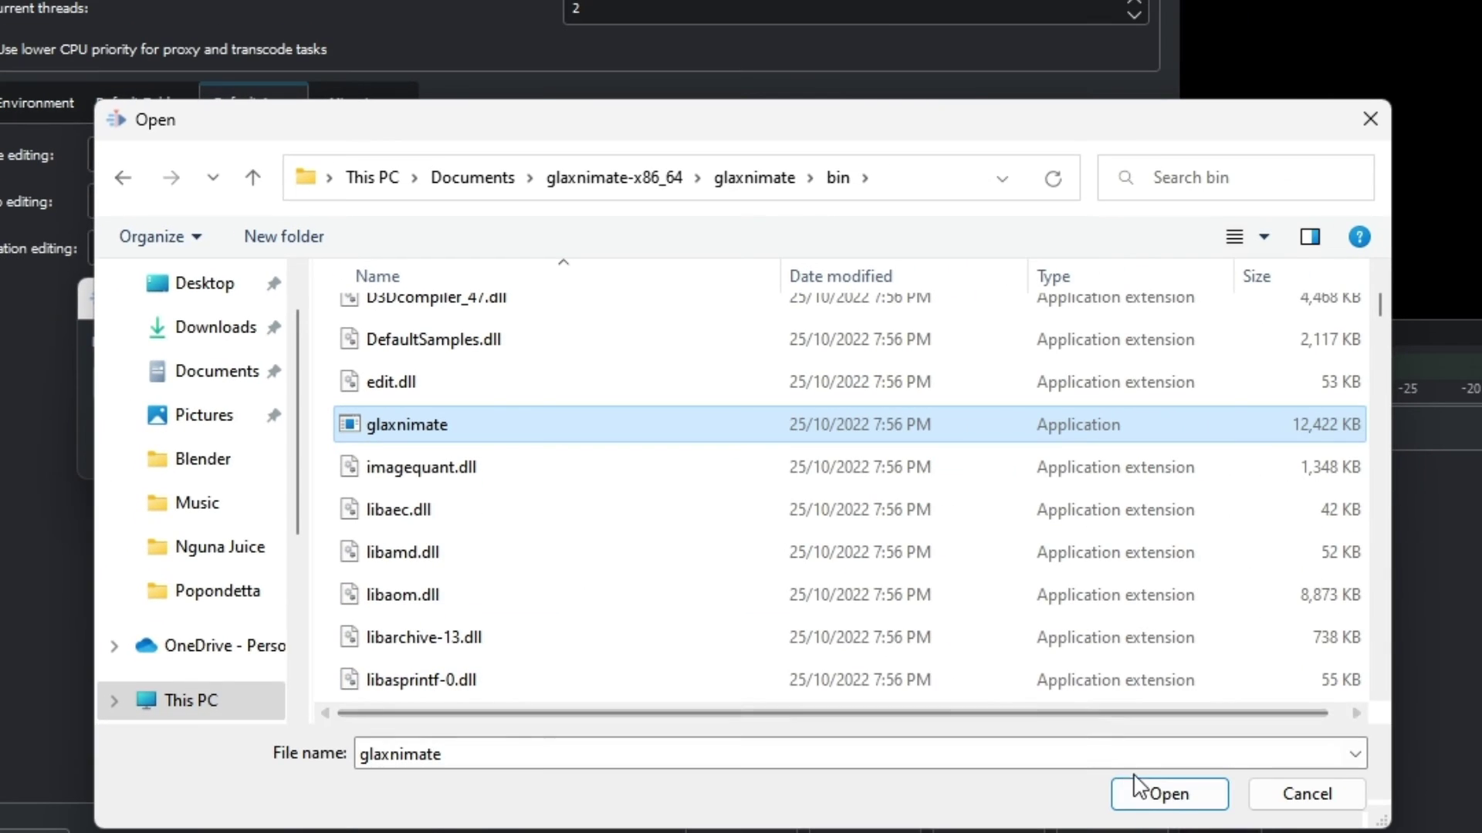
- Confirm glaxnimate.exe as the animation editor, apply, and close Configure Kdenlive
{"action": "left_click", "coordinate": [1135, 784]}
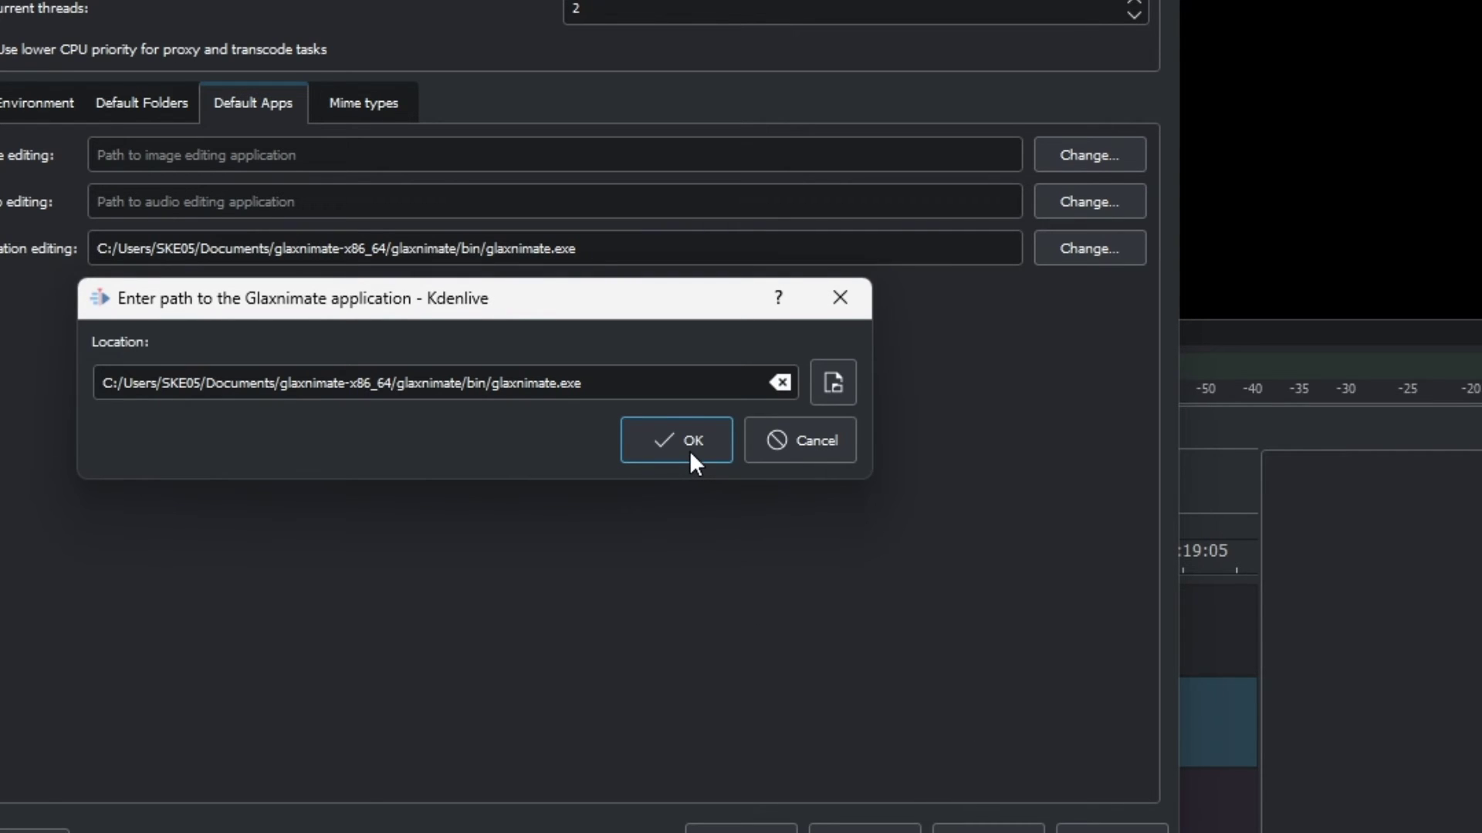
{"action": "left_click", "coordinate": [689, 454]}
{"action": "left_click", "coordinate": [1018, 739]}
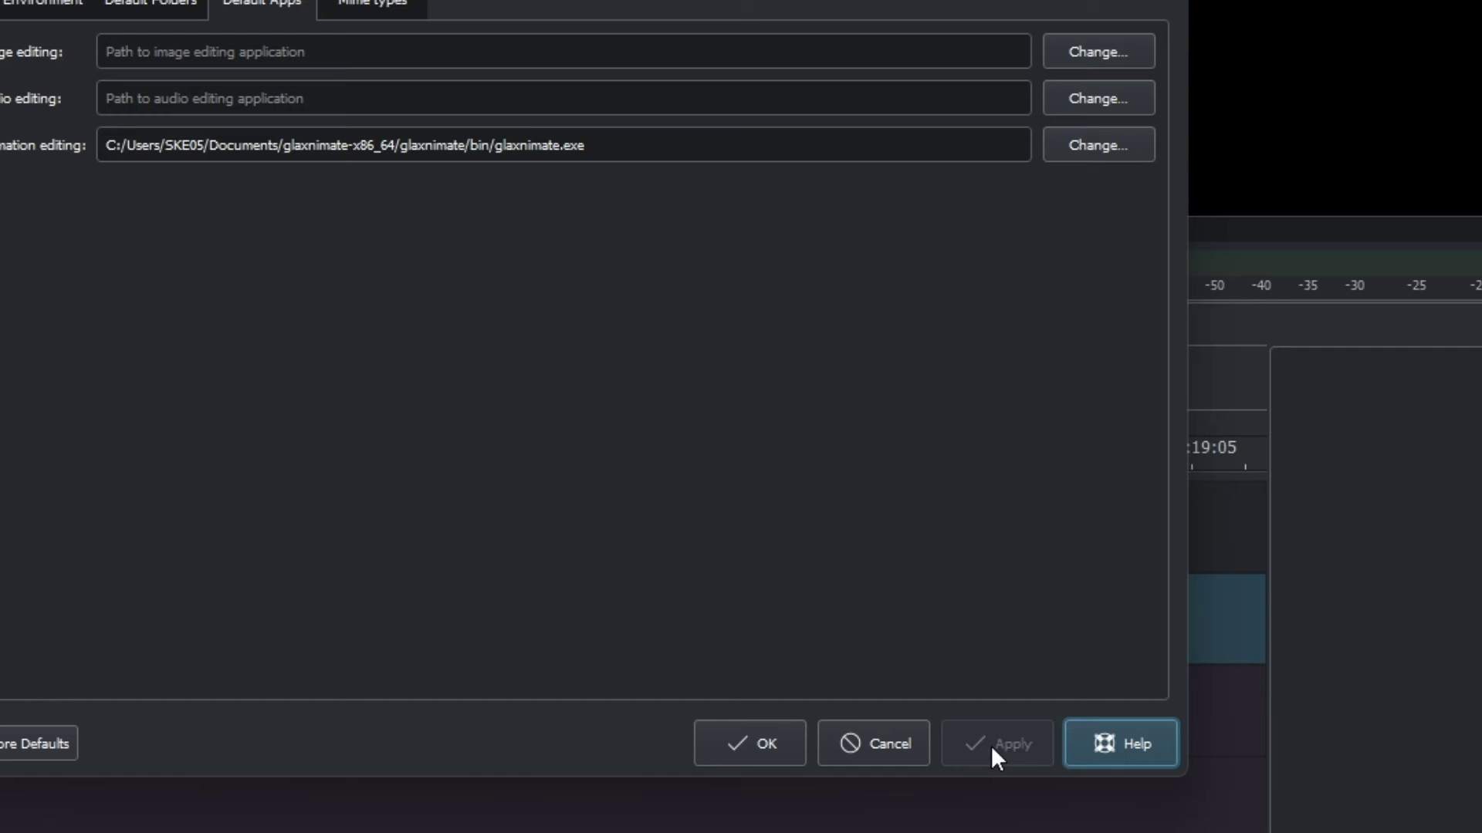
{"action": "left_click", "coordinate": [780, 743]}
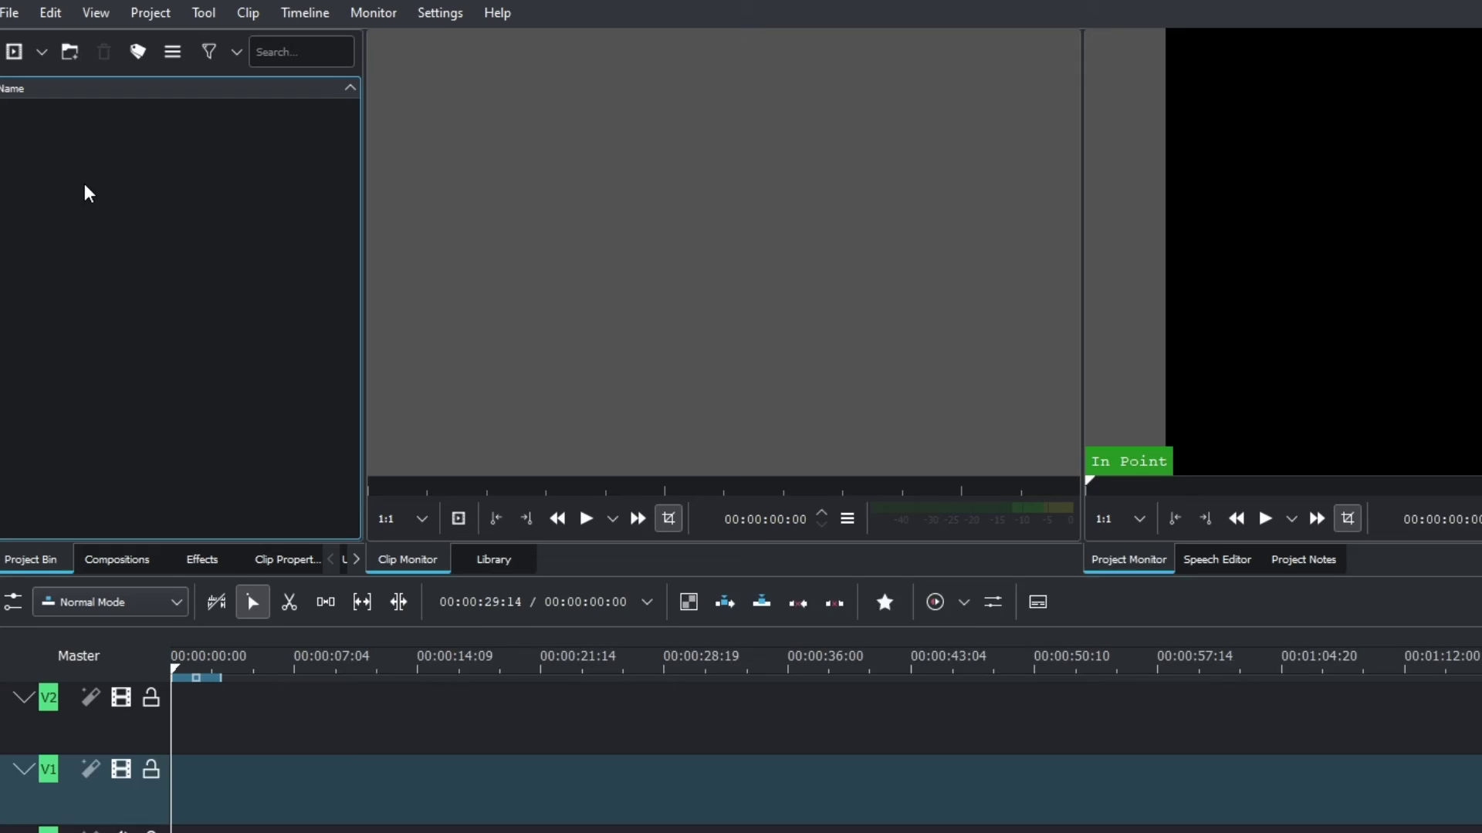
- Create the animation-0020.json clip from the Project Bin's Create Animation option and select it
{"action": "right_click", "coordinate": [76, 125]}
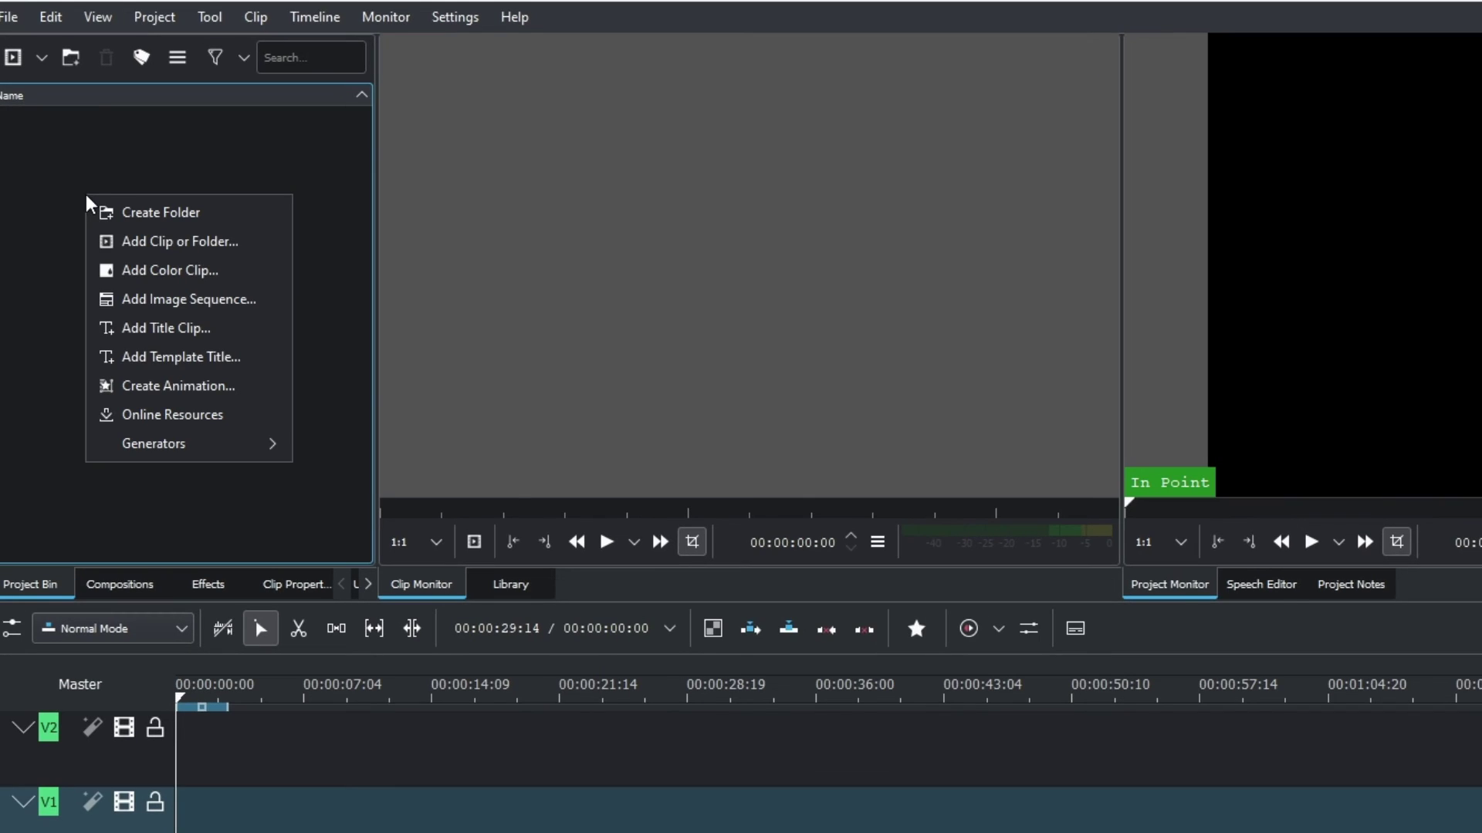
{"action": "left_click", "coordinate": [151, 386]}
{"action": "left_click_drag", "start_coordinate": [994, 469], "coordinate": [936, 368]}
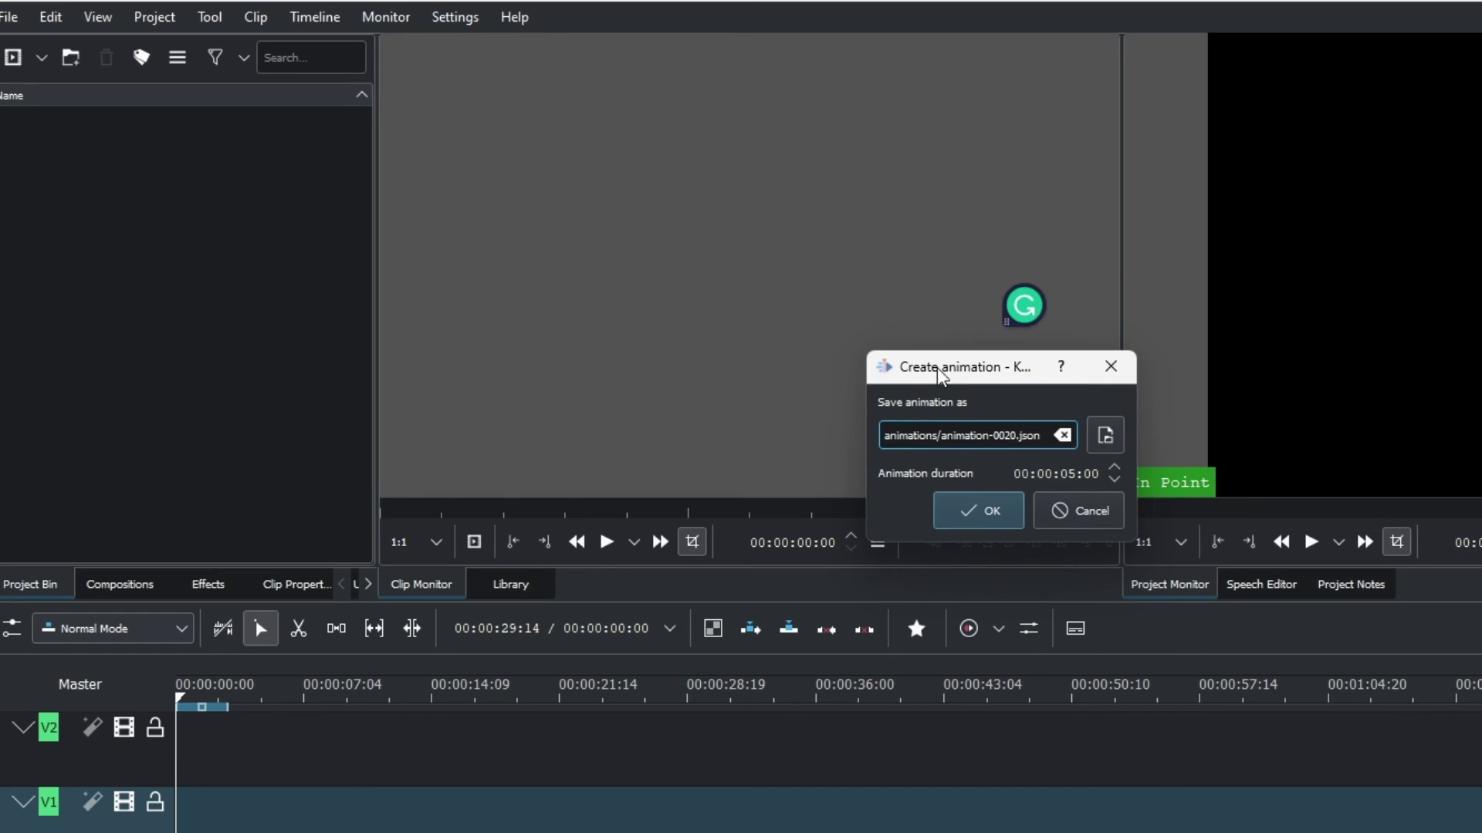
{"action": "left_click", "coordinate": [1006, 516]}
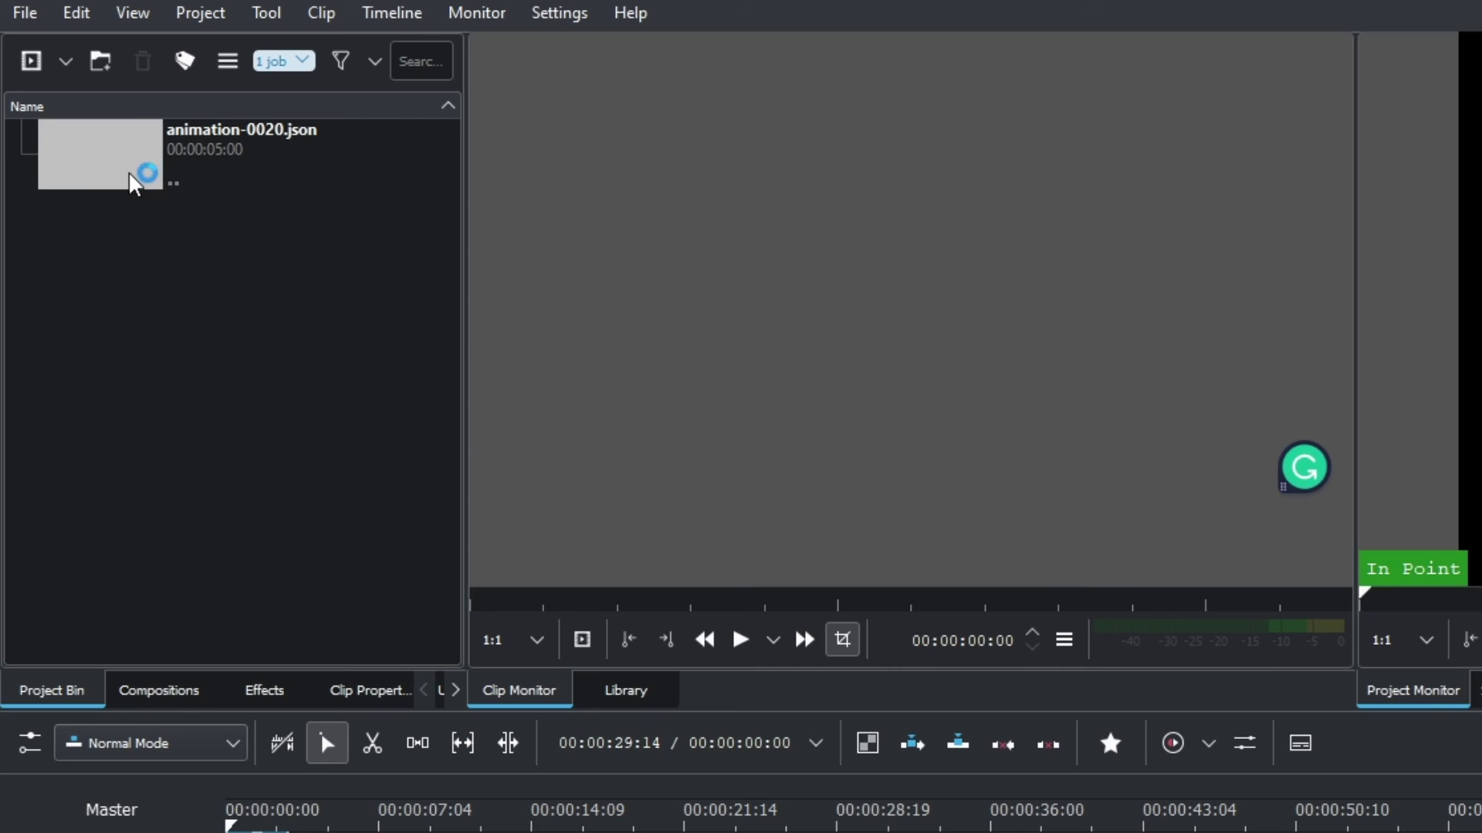
{"action": "left_click", "coordinate": [292, 145]}
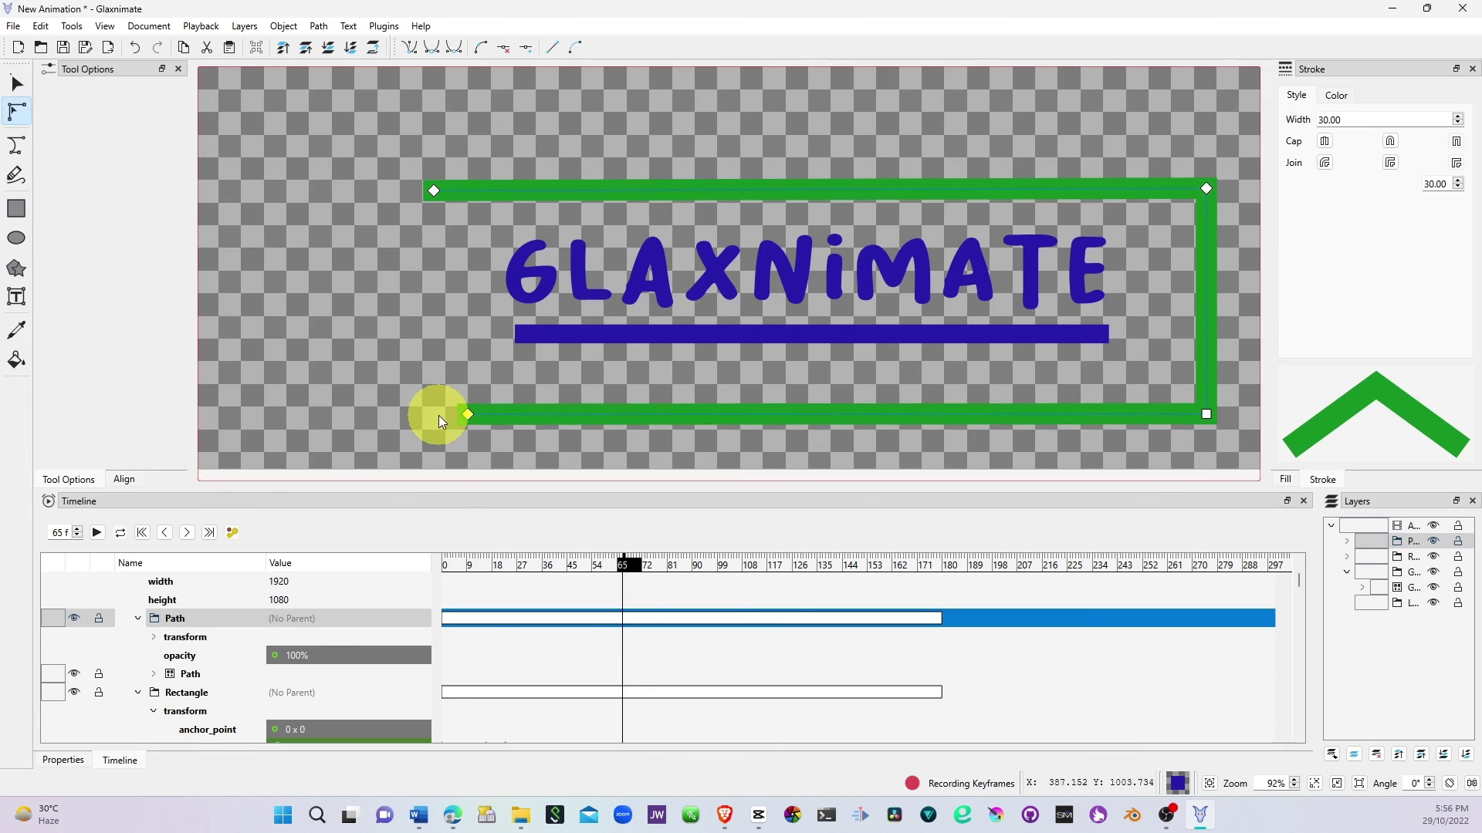
- Scroll up through the New Animation document open in Glaxnimate
{"action": "scroll", "coordinate": [439, 415], "scroll_direction": "up", "scroll_amount": 3}
{"action": "scroll", "coordinate": [689, 300], "scroll_direction": "up", "scroll_amount": 2}
{"action": "scroll", "coordinate": [691, 317], "scroll_direction": "up", "scroll_amount": 3}
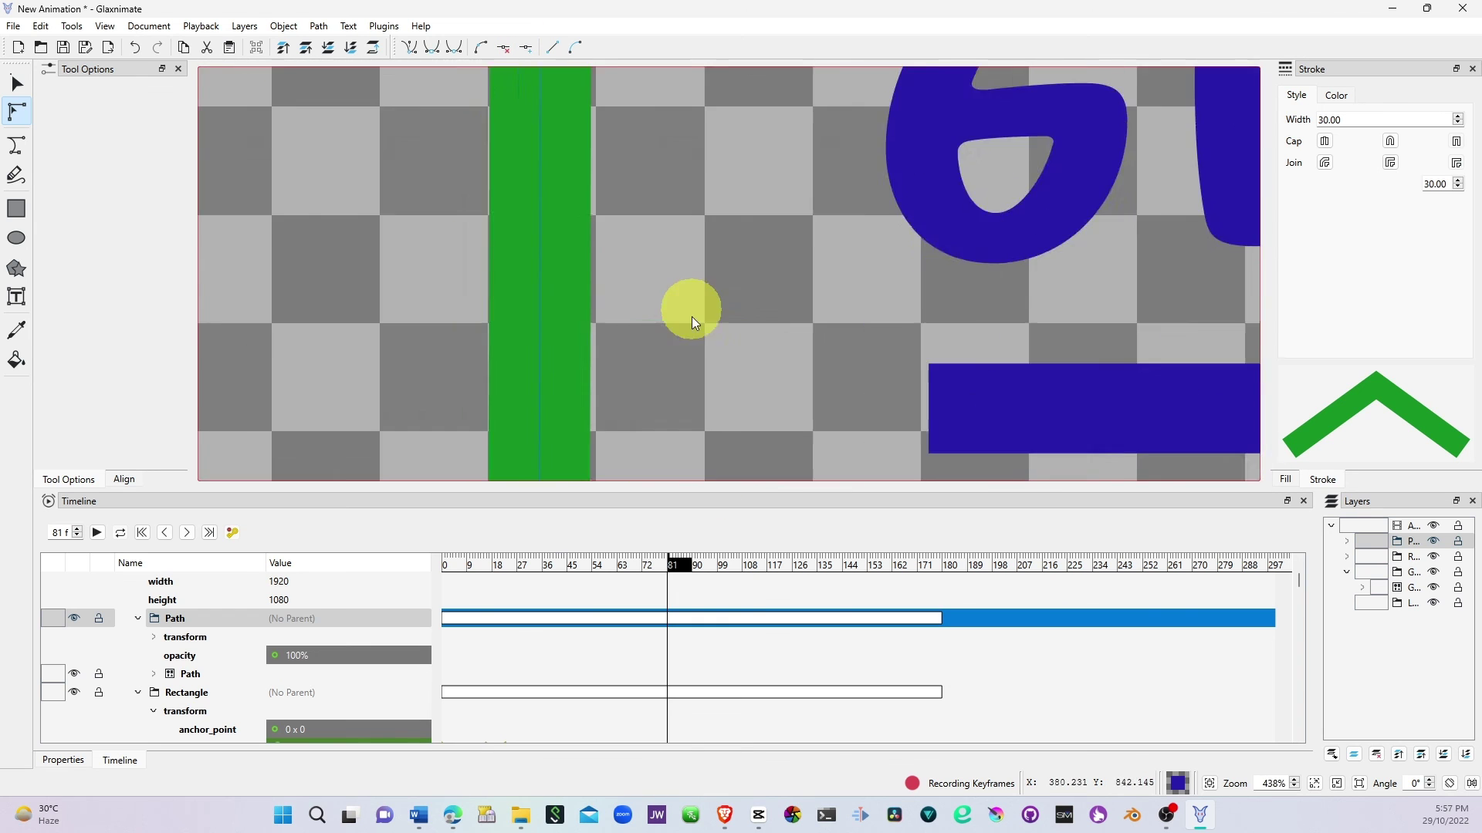